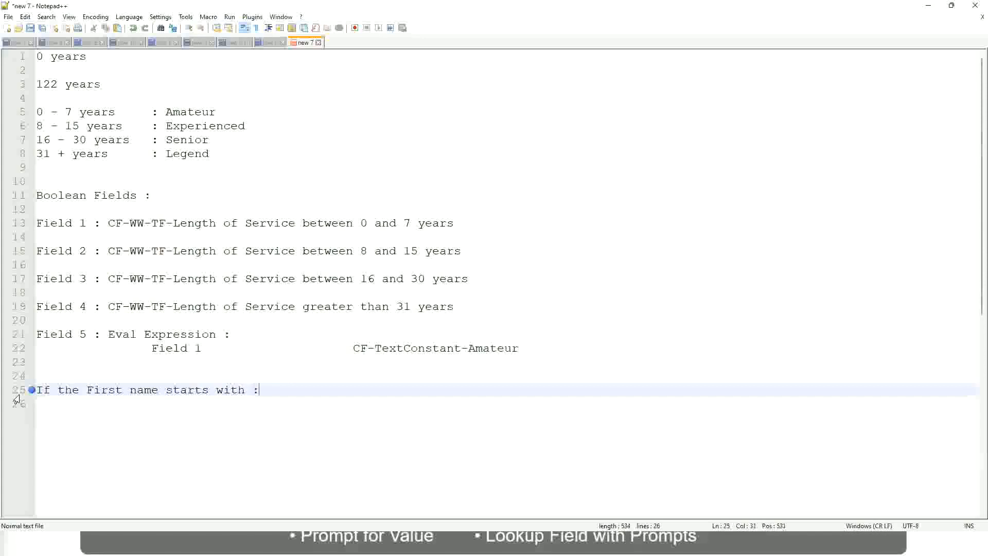
- Complete the first-name condition on line 25 with the range A - G and the outcome A Listers
text(A )
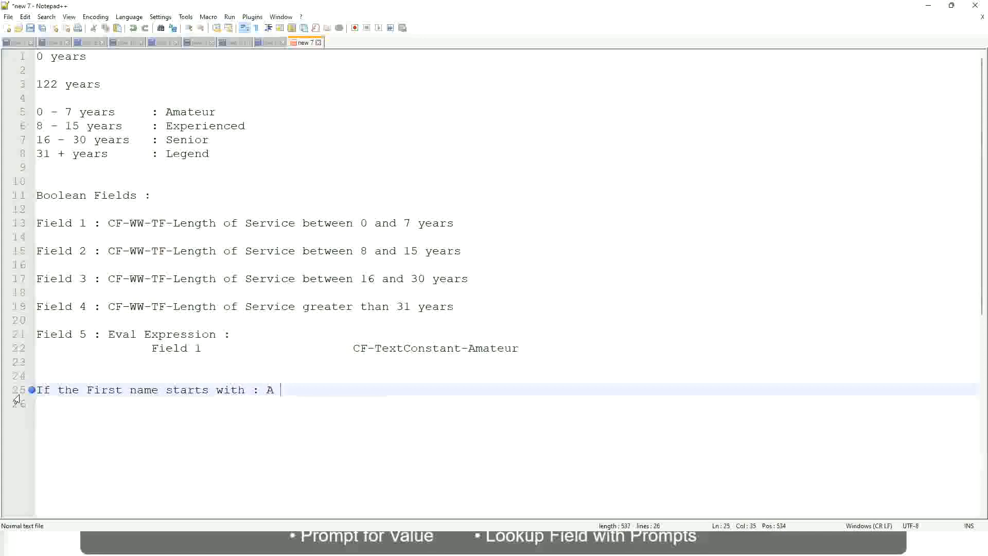
text(- G :)
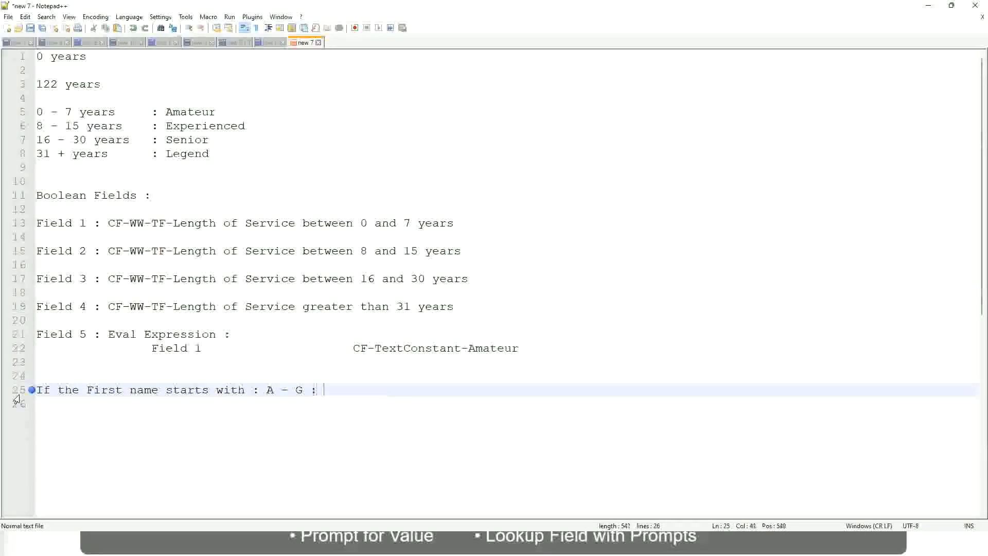
text(A 1I)
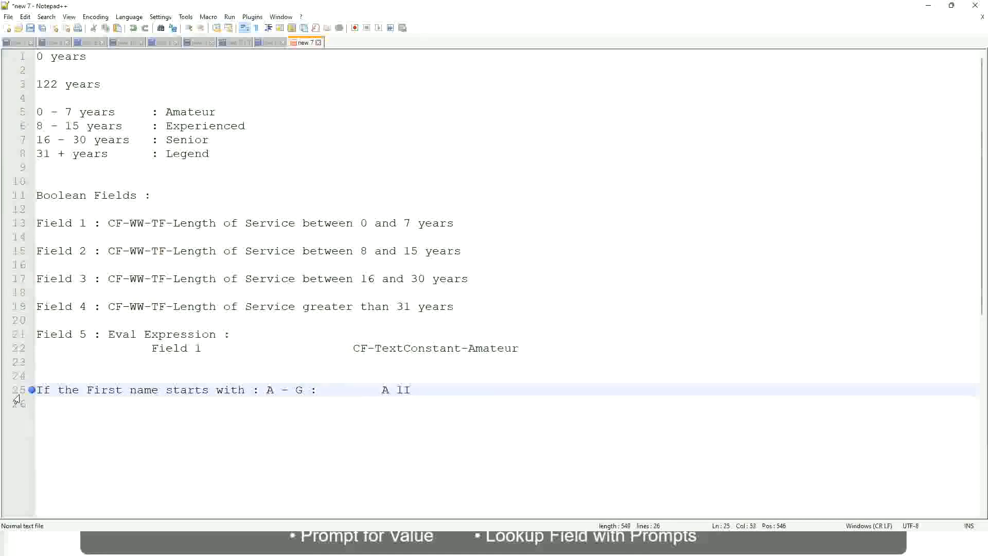
key(BackSpace)
key(BackSpace)
text(Listers)
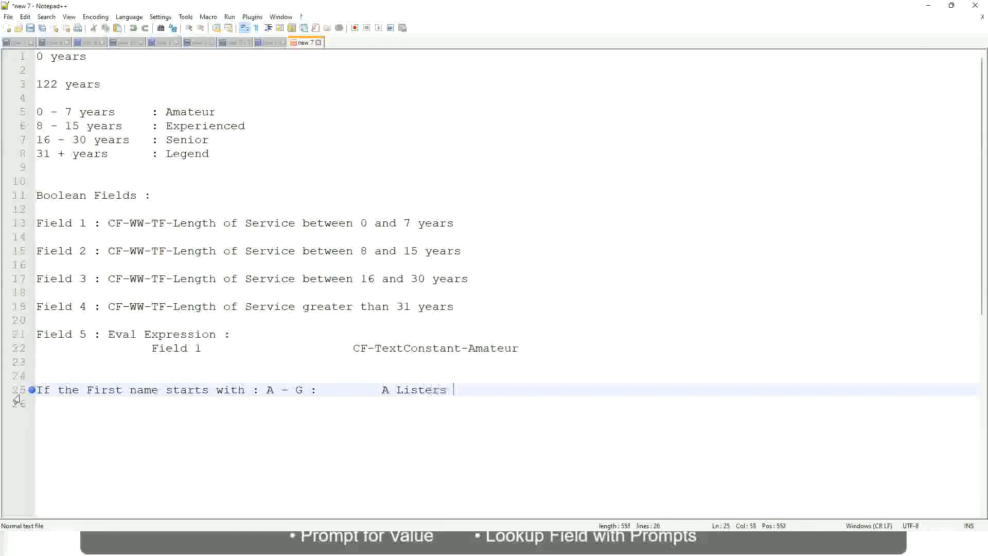
- Enclose the A Listers outcome in double quotes and start a new line below it
key(BackSpace)
key(Left)
key(Left)
key(Left)
key(Left)
key(Left)
key(Left)
key(Left)
key(Left)
text("")
key(Right)
key(Left)
key(Left)
key(Left)
key(Left)
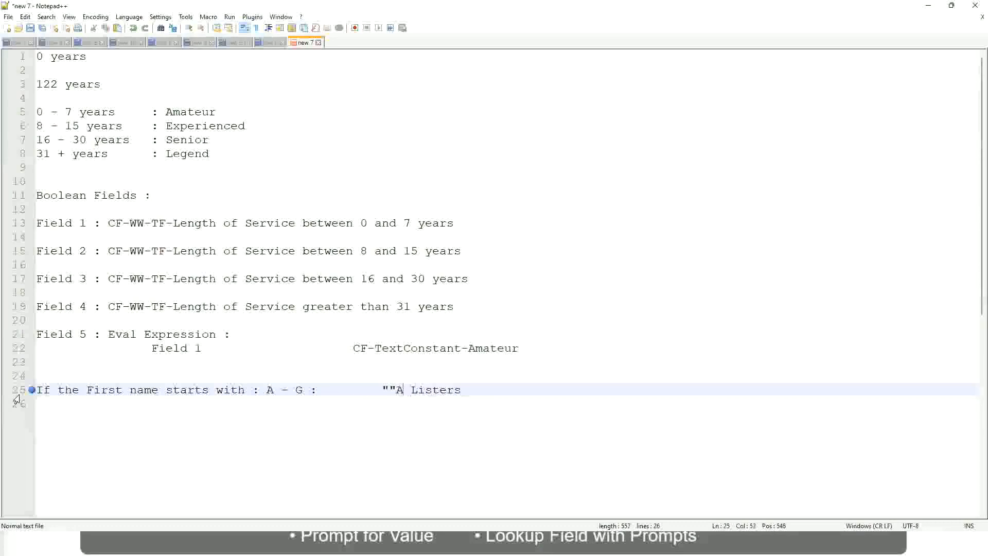
key(BackSpace)
key(Right)
key(Right)
key(Right)
key(Right)
key(Right)
key(Right)
key(Right)
key(Right)
key(Right)
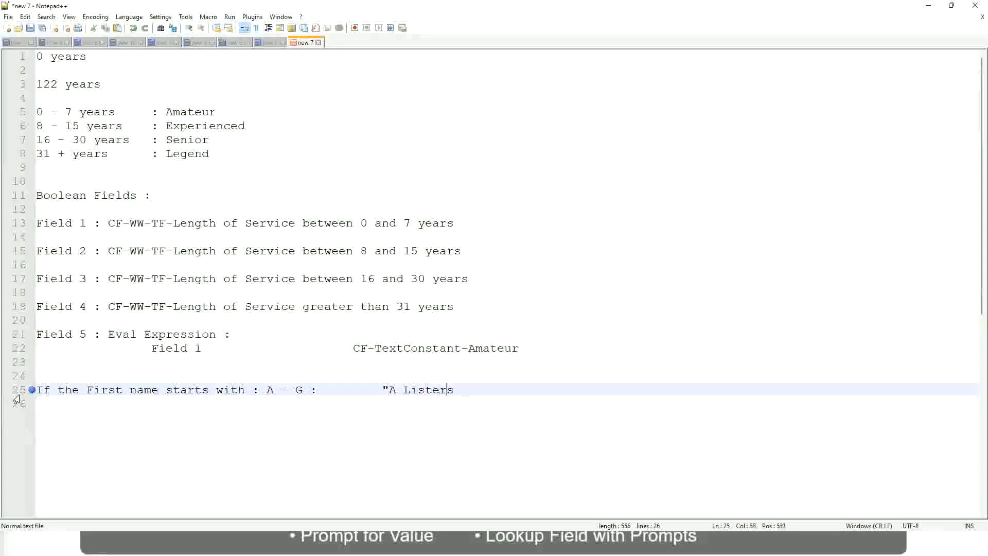
key(Return)
text(")
key(BackSpace)
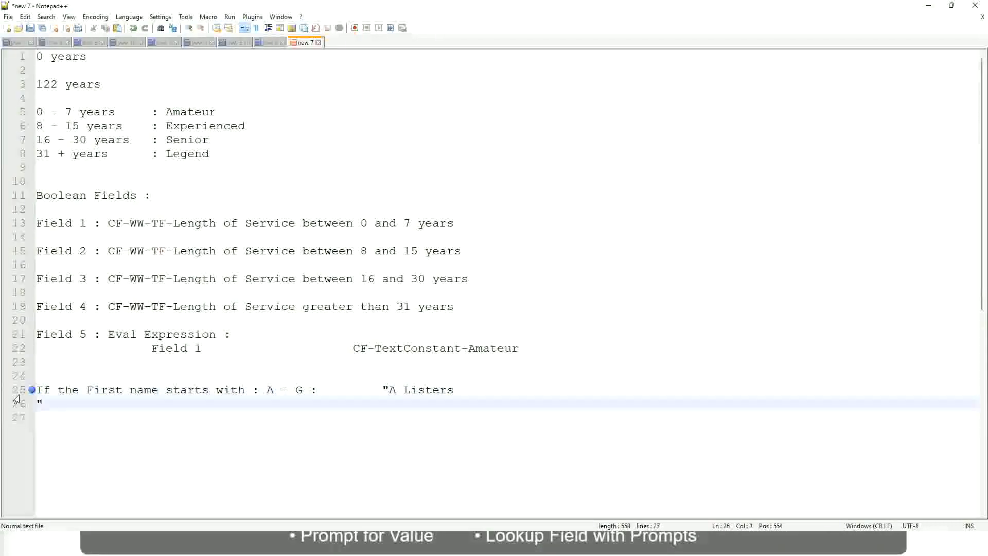
key(BackSpace)
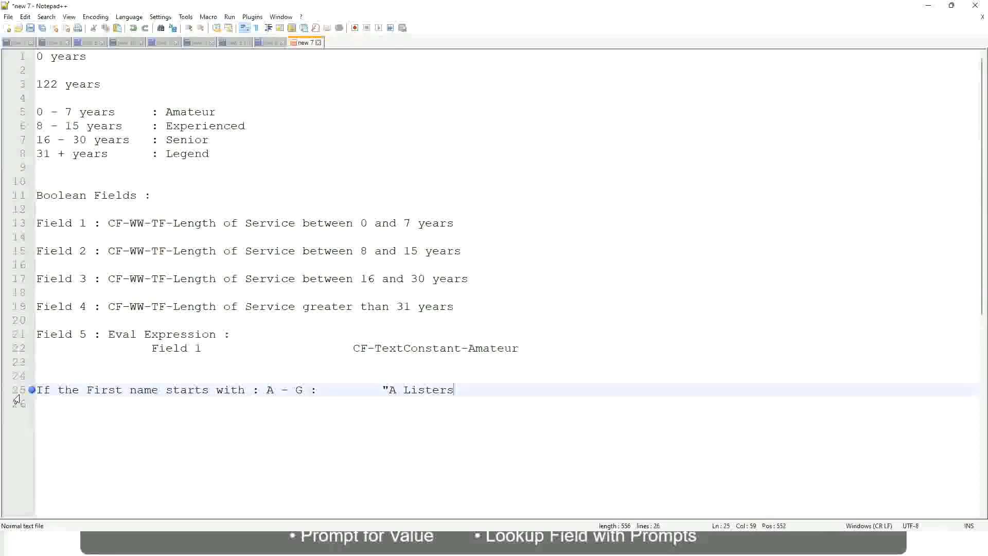
text(")
key(Return)
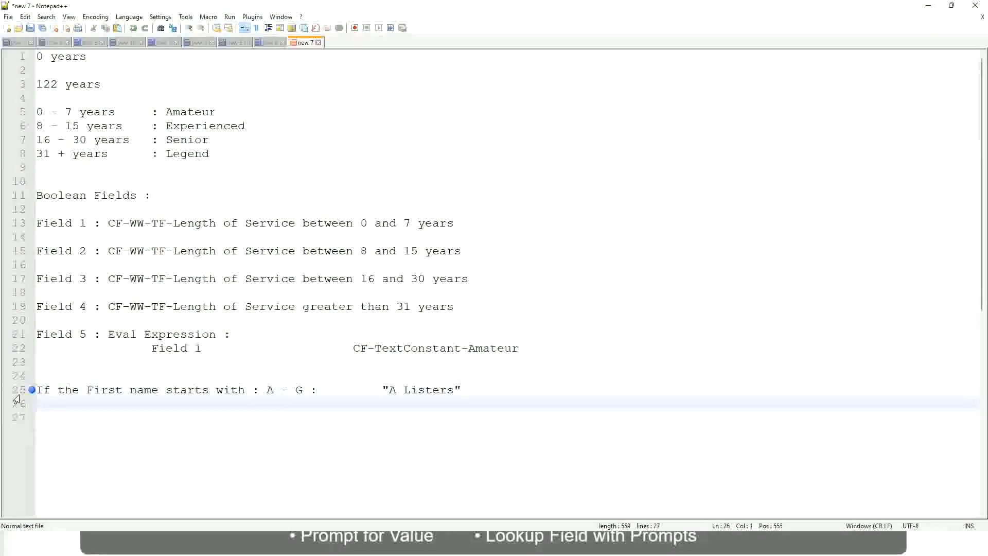
- Add a rule line for the range H - P with the outcome "His Majesty", aligned with the line above
text(H -)
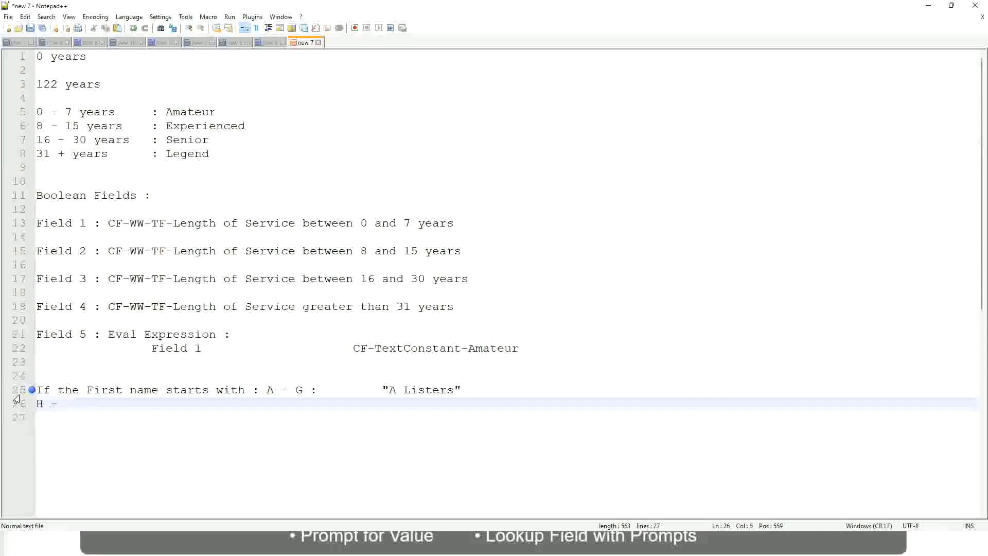
text(P)
key(Tab)
key(Tab)
key(Tab)
key(Tab)
key(Tab)
key(Tab)
key(Tab)
key(Tab)
key(Tab)
key(Tab)
key(Tab)
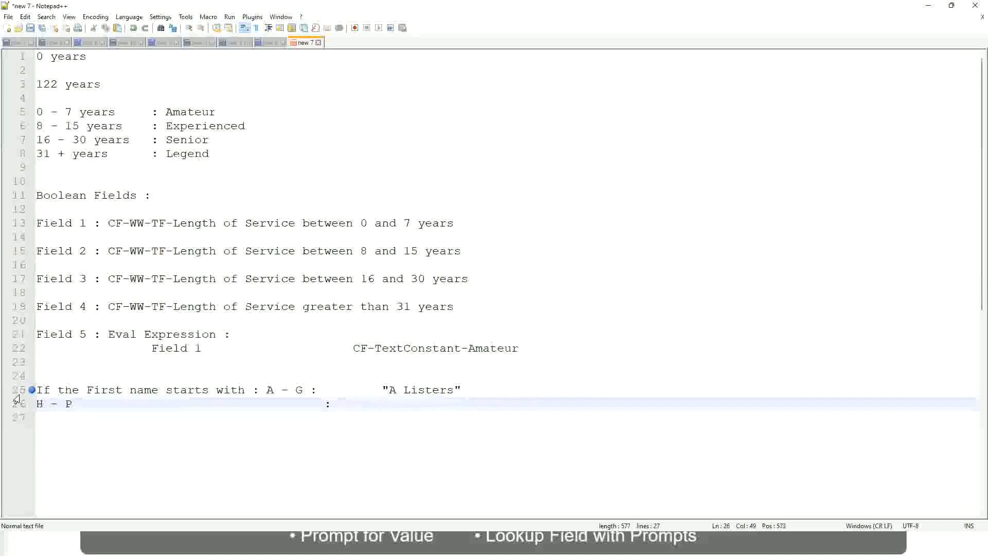
text("His Majesty)
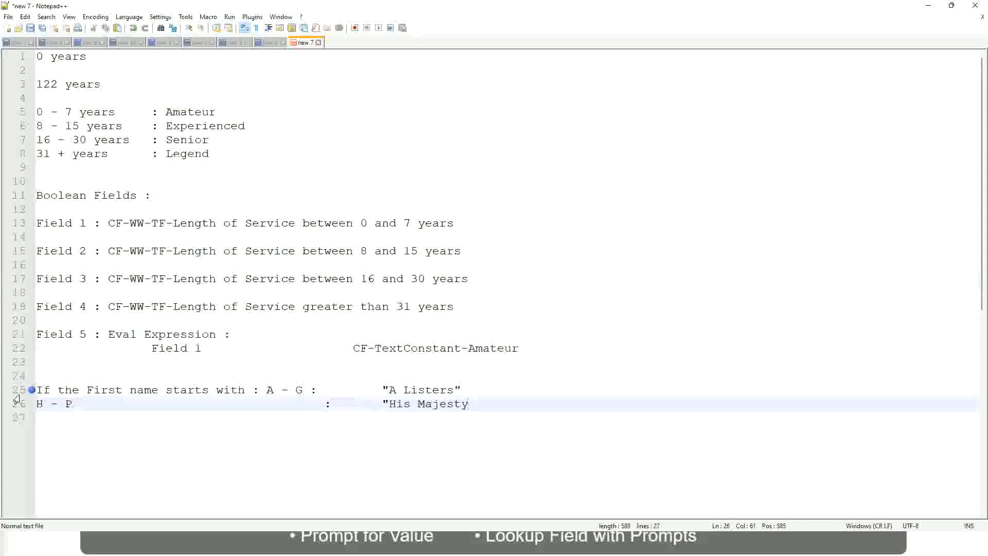
text("")
key(BackSpace)
key(Return)
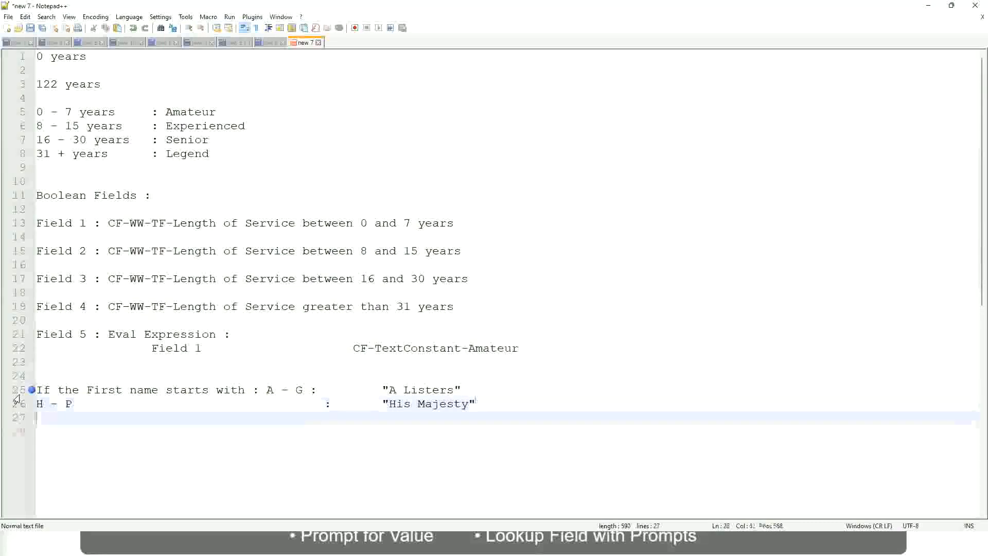
- Add a rule line for the range L - Z with the outcome "Lords", aligned with the lines above
text(L)
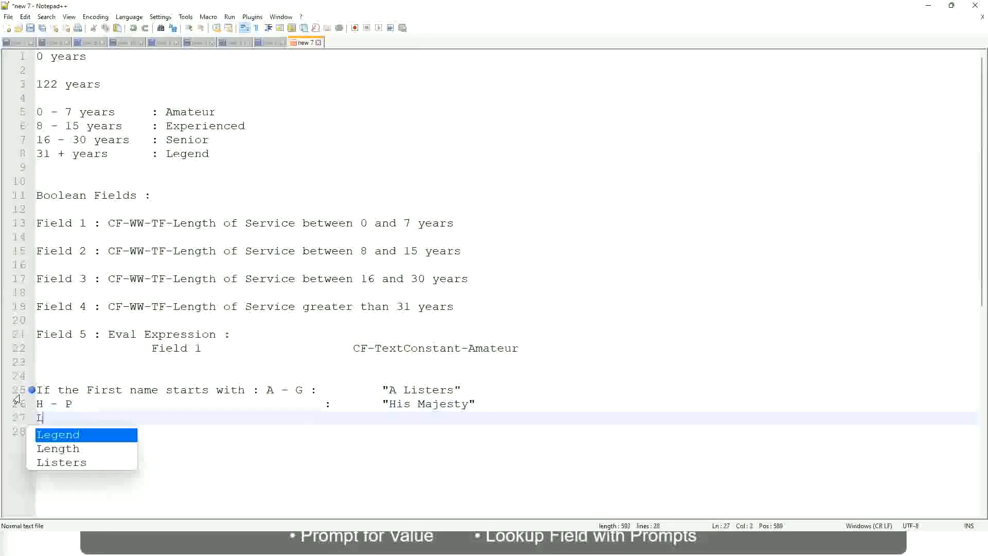
text( - Z)
key(Tab)
key(Tab)
key(Tab)
key(Tab)
key(Tab)
key(Tab)
key(Tab)
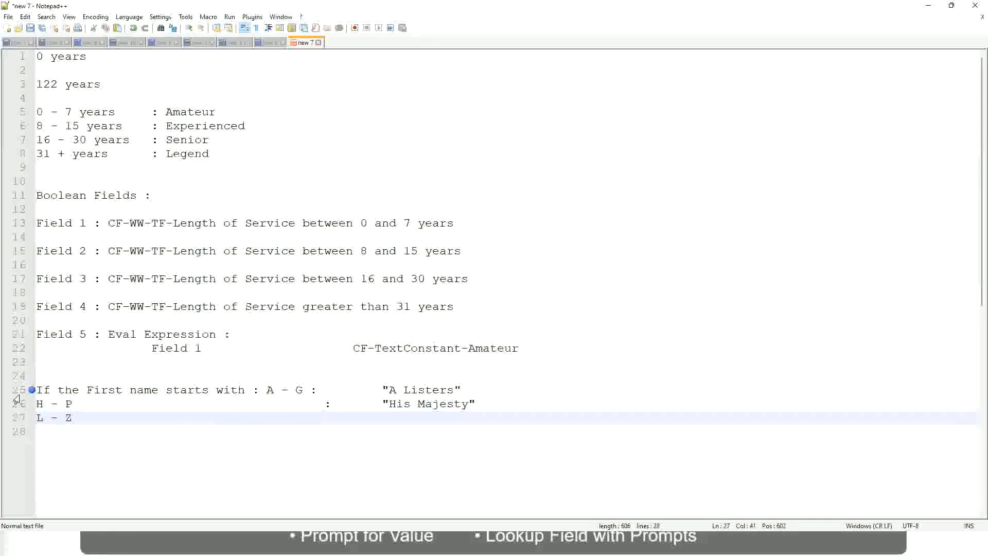
text(:       "Lords)
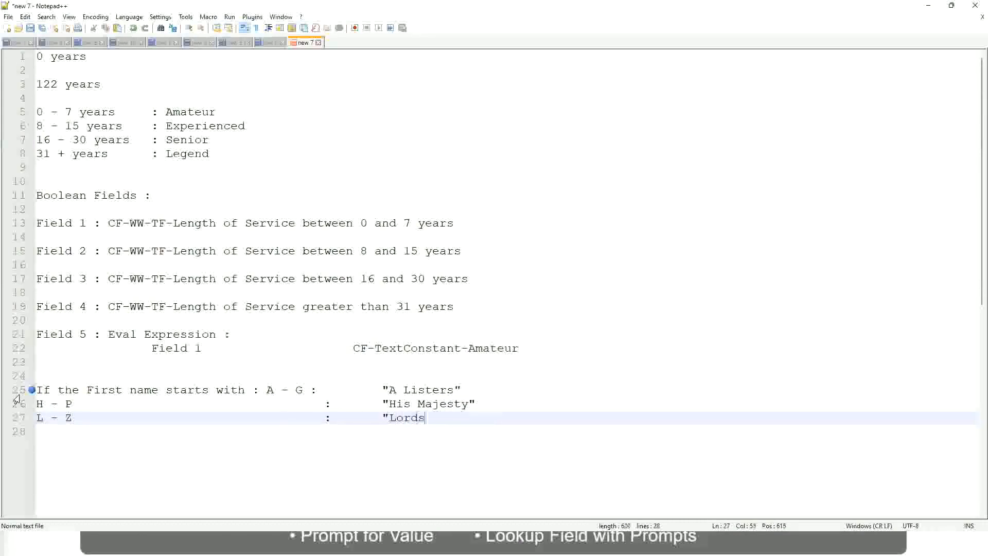
text(")
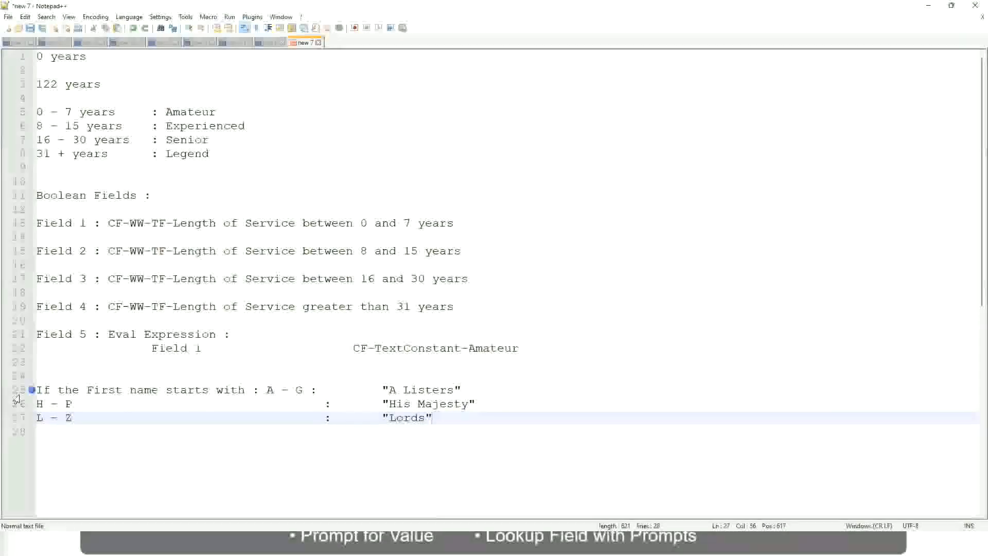
- Replace the three first-name rule lines with the opening word "If" of a new condition
click(441, 418)
drag(430, 418, 472, 389)
click(407, 390)
click(446, 404)
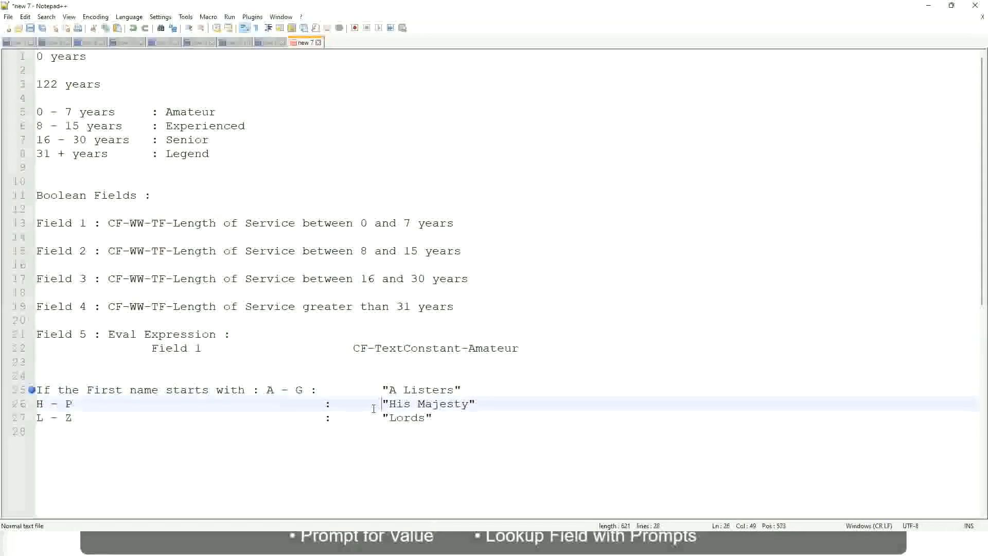
drag(449, 422, 30, 389)
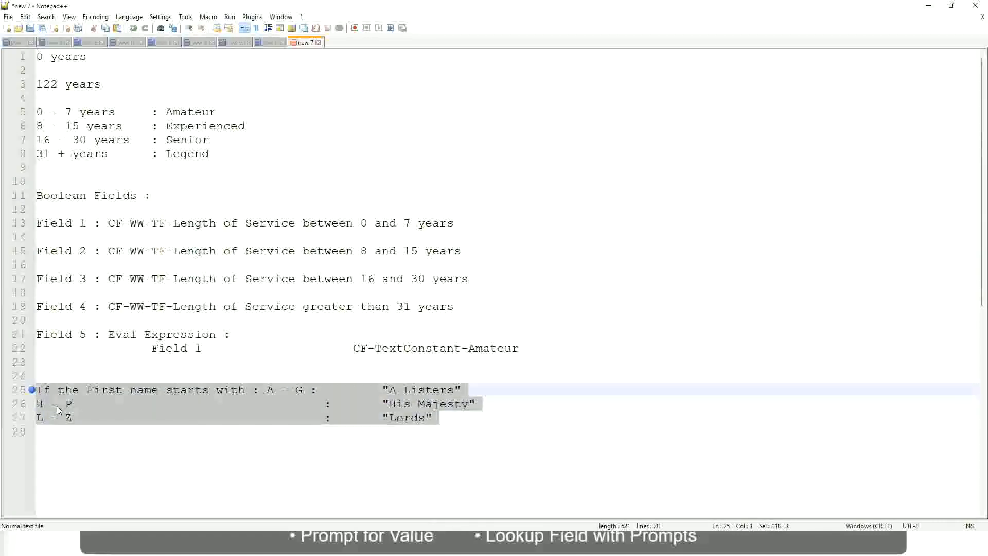
text(If )
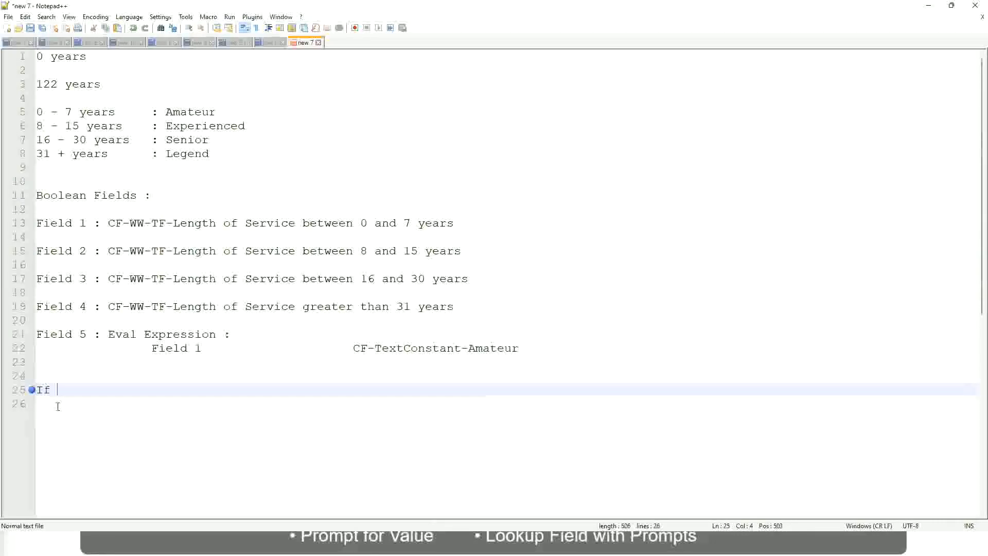
text(Prior E)
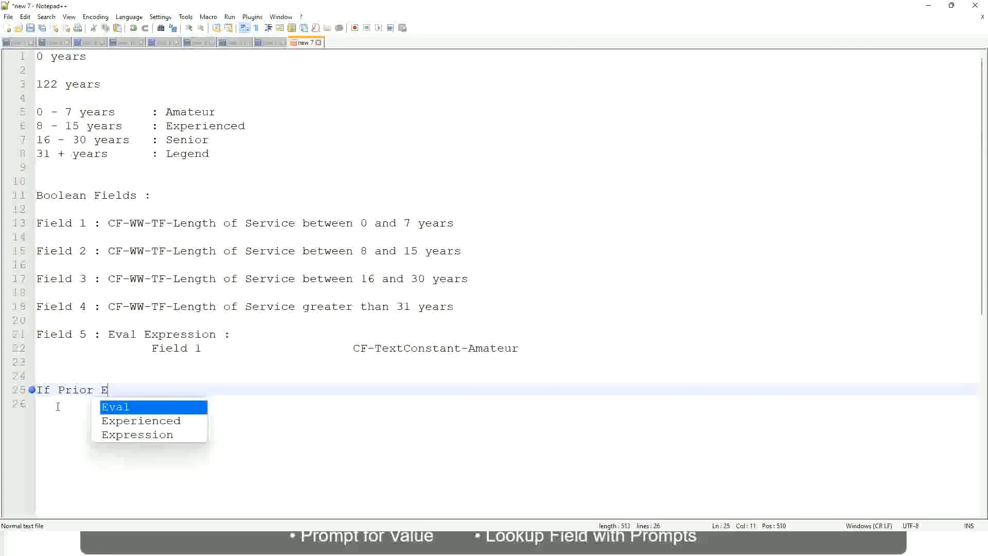
text(xperience)
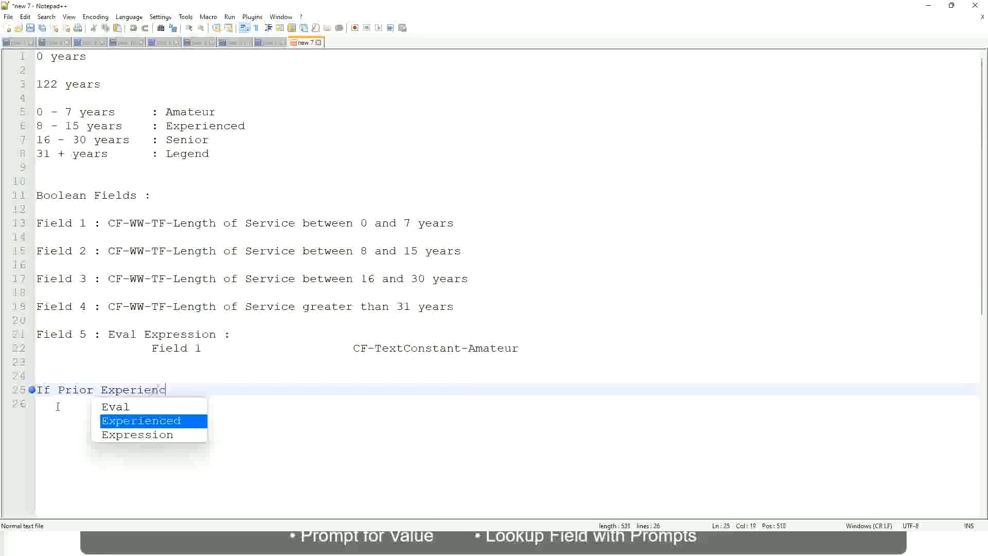
key(BackSpace)
key(BackSpace)
key(BackSpace)
key(BackSpace)
key(BackSpace)
key(BackSpace)
key(BackSpace)
key(BackSpace)
key(BackSpace)
key(BackSpace)
key(BackSpace)
key(BackSpace)
key(BackSpace)
key(BackSpace)
key(BackSpace)
key(BackSpace)
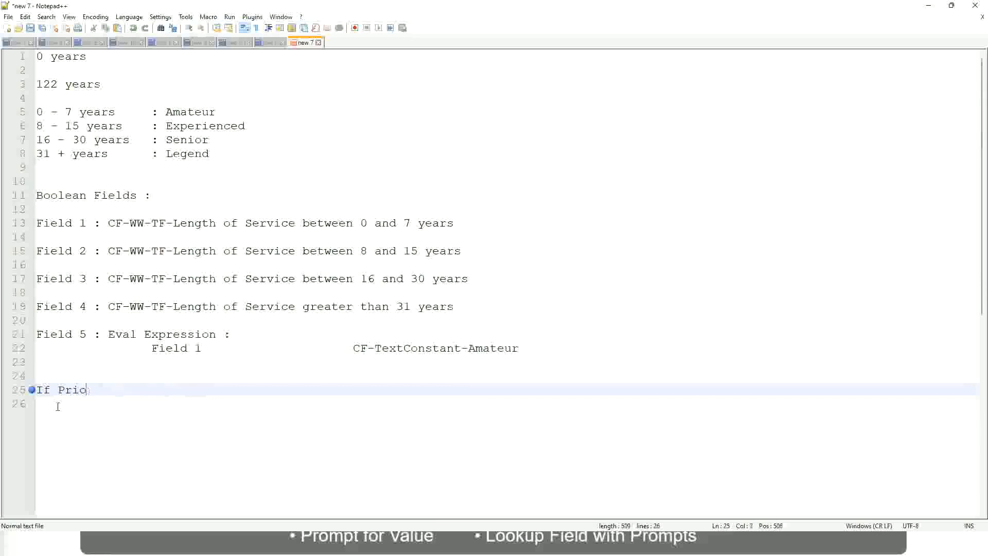
text(Job )
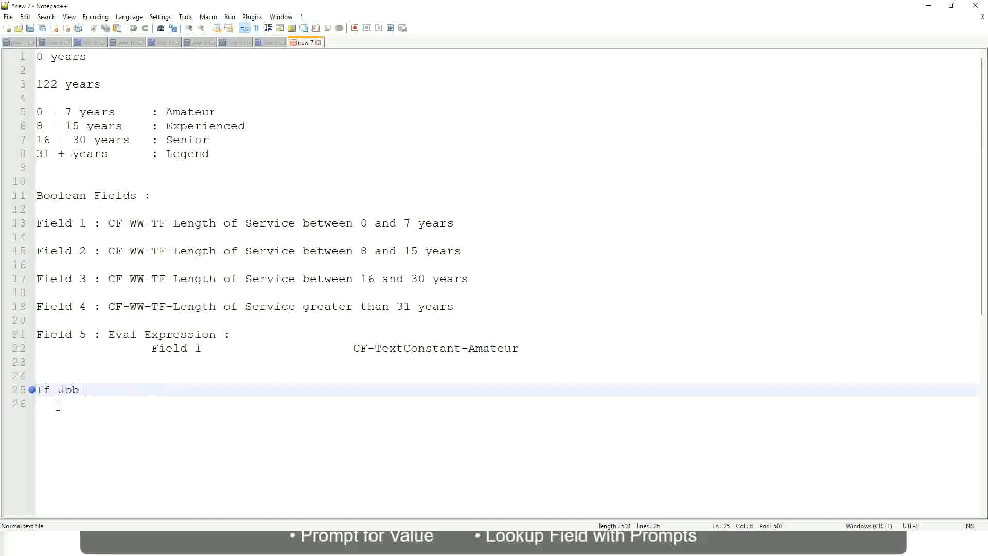
text(Profile is )
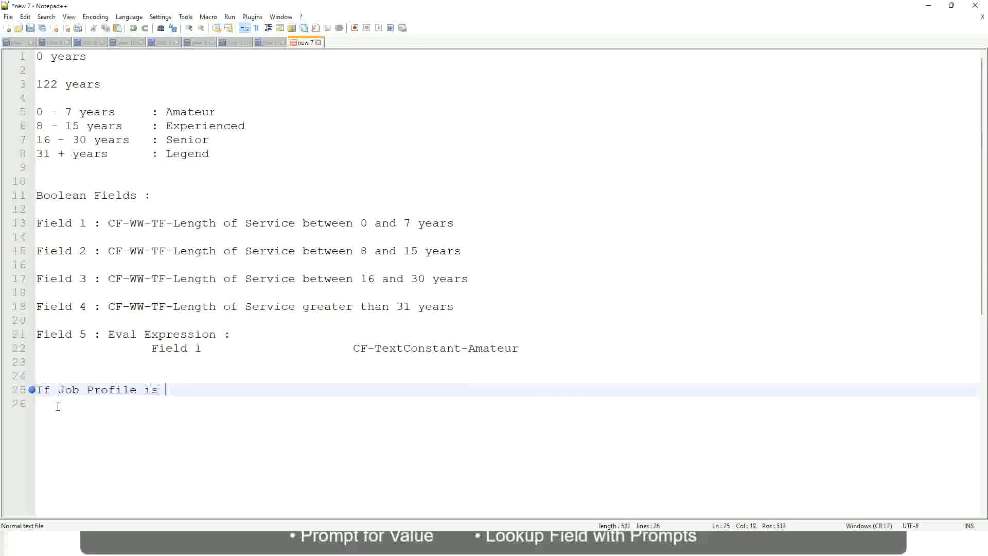
text(: Manager)
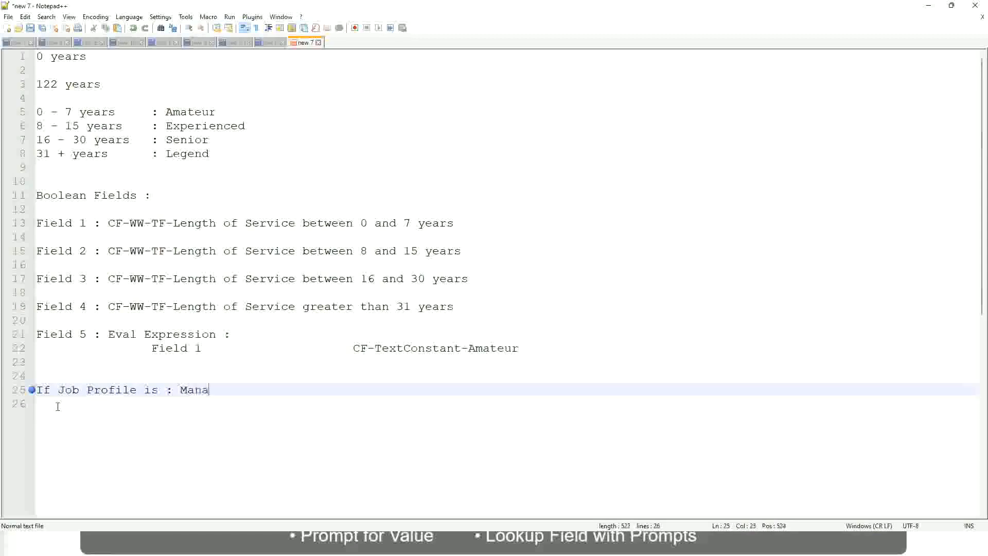
key(BackSpace)
key(BackSpace)
key(BackSpace)
key(BackSpace)
key(BackSpace)
key(BackSpace)
key(BackSpace)
key(BackSpace)
key(BackSpace)
key(BackSpace)
key(BackSpace)
key(BackSpace)
key(BackSpace)
key(BackSpace)
key(BackSpace)
key(BackSpace)
key(BackSpace)
key(BackSpace)
key(BackSpace)
key(BackSpace)
- Complete the condition on line 25 to read "If Management Level is Manager or Above"
text(Manage)
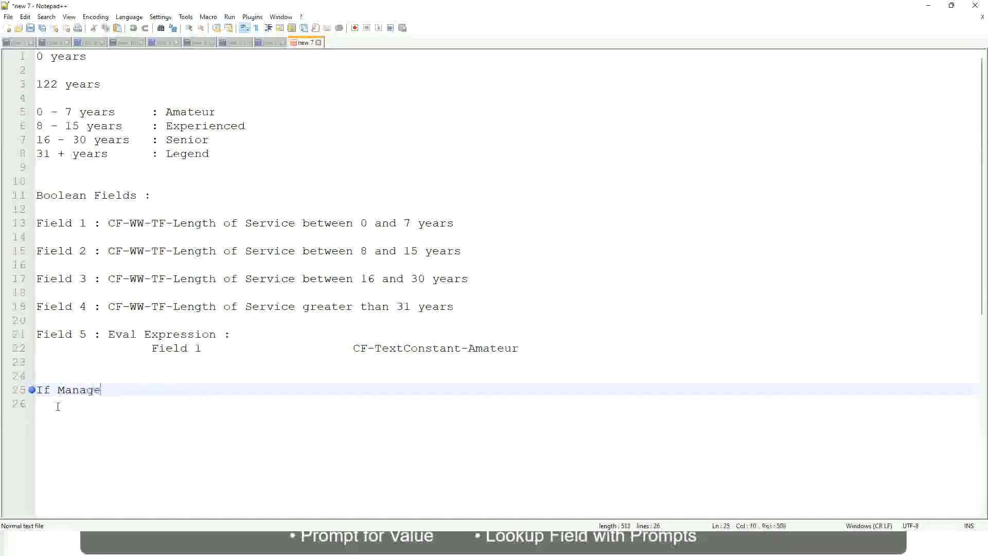
text(ment Level )
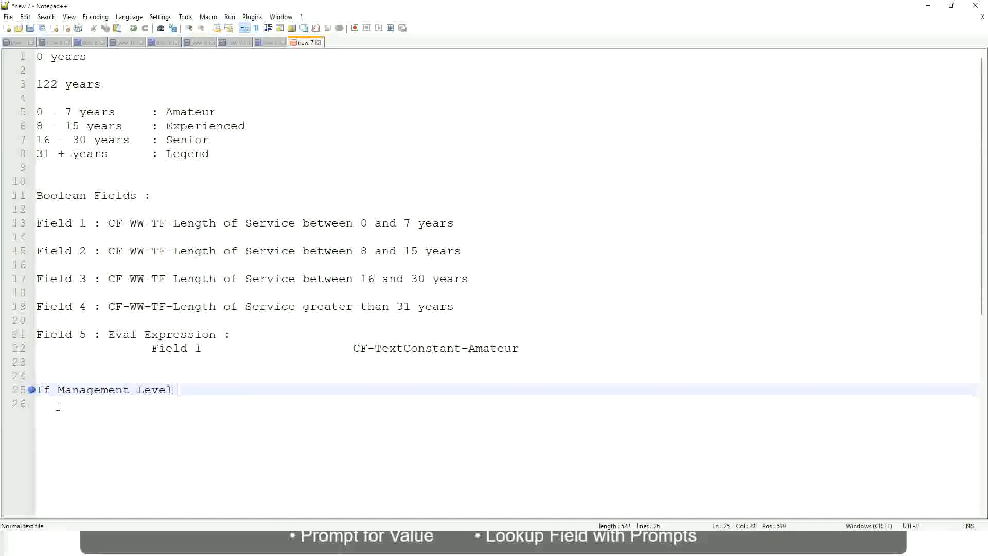
text(is Manager or Above)
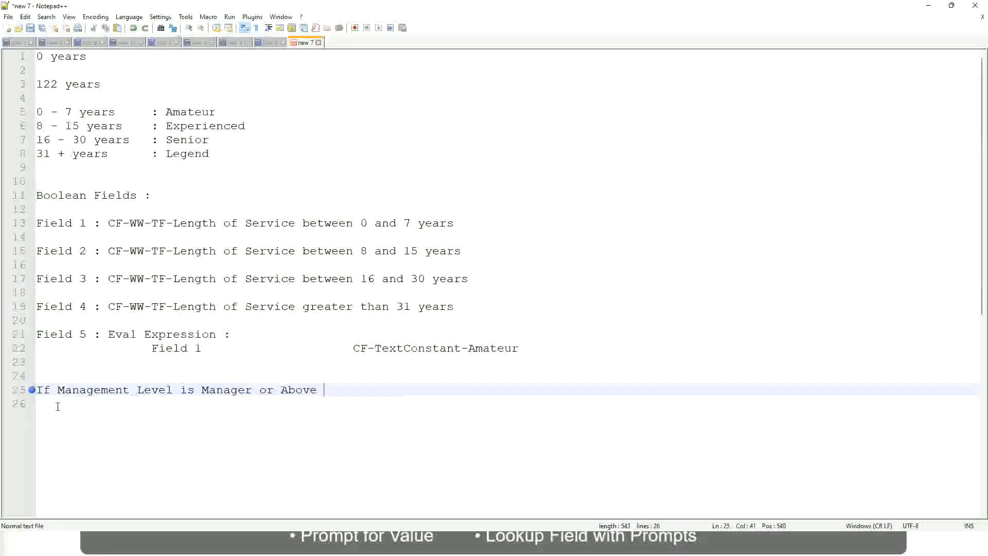
- Add the outcome "Proposed Allowance Plan : Car Allowance" on the same line, spaced well apart from the condition
key(Tab)
key(Tab)
key(Tab)
key(Tab)
key(Tab)
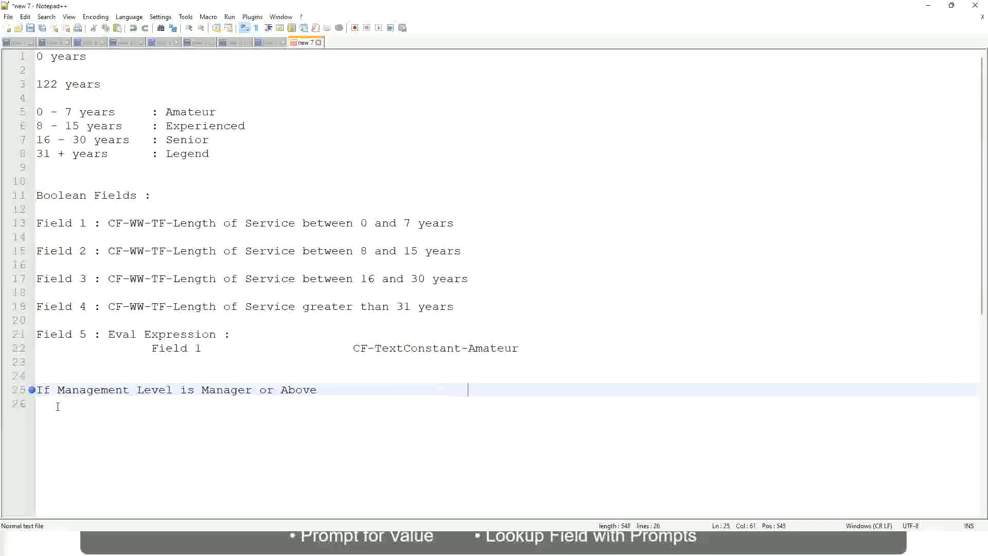
text(Proposed)
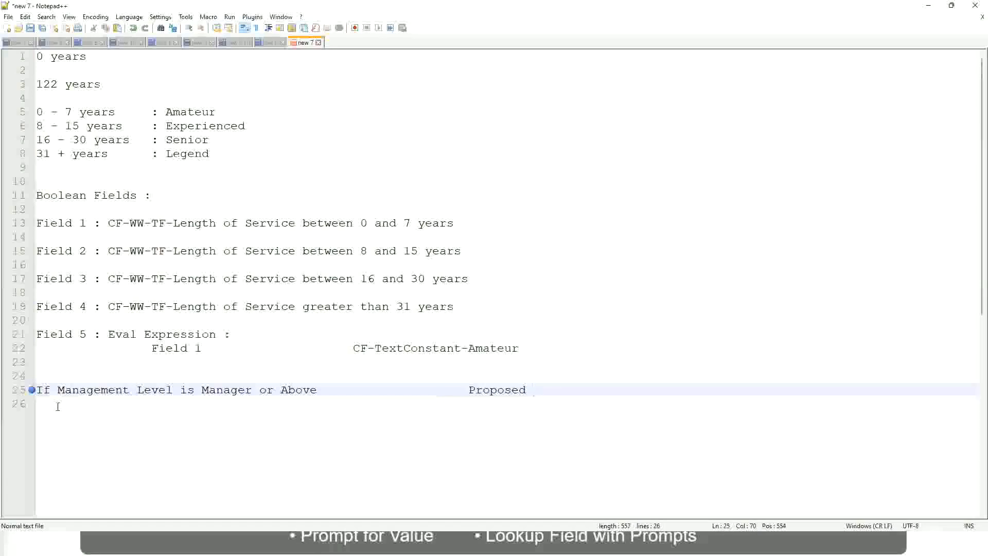
text(Allowance Plan)
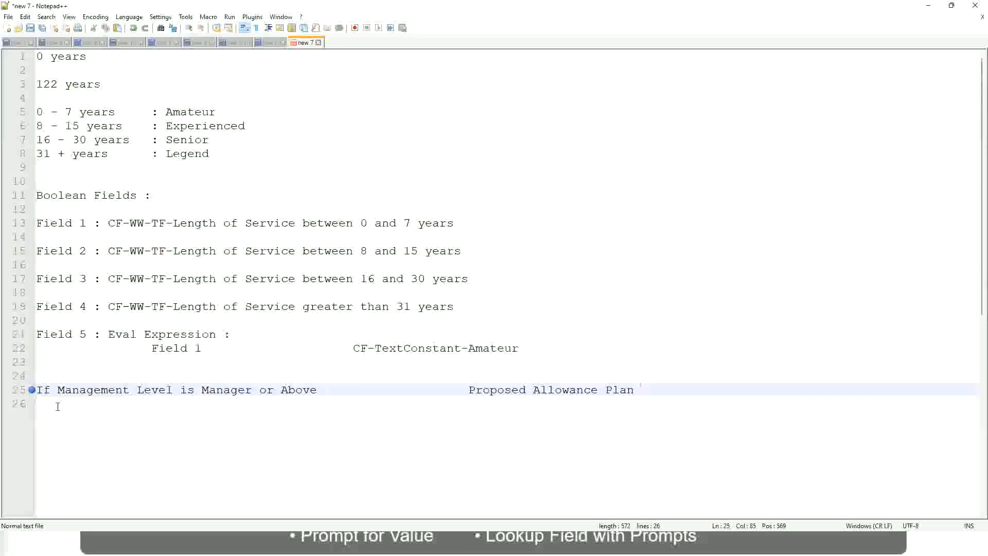
text(: Car Allowance)
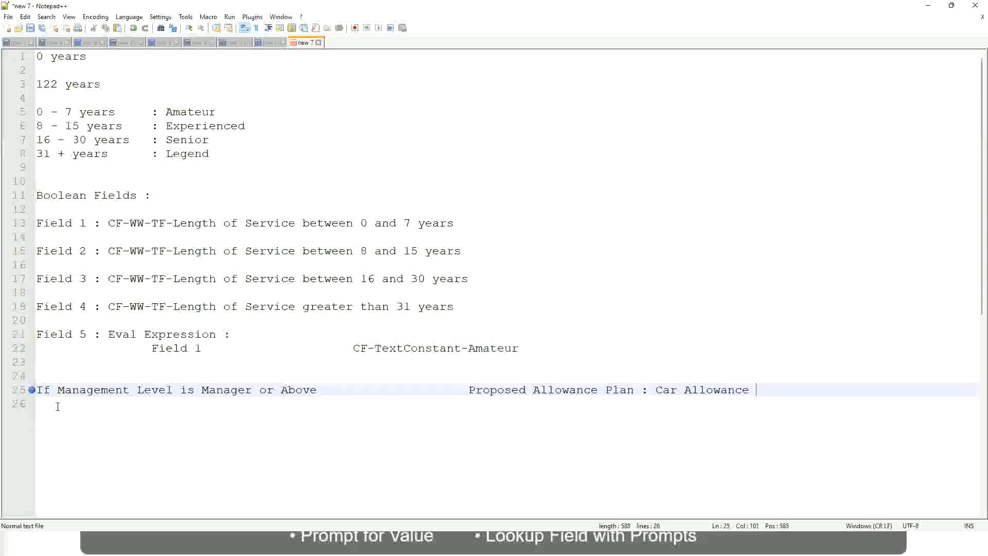
- Start a second rule on line 26 with the text "If Management Level is"
key(Return)
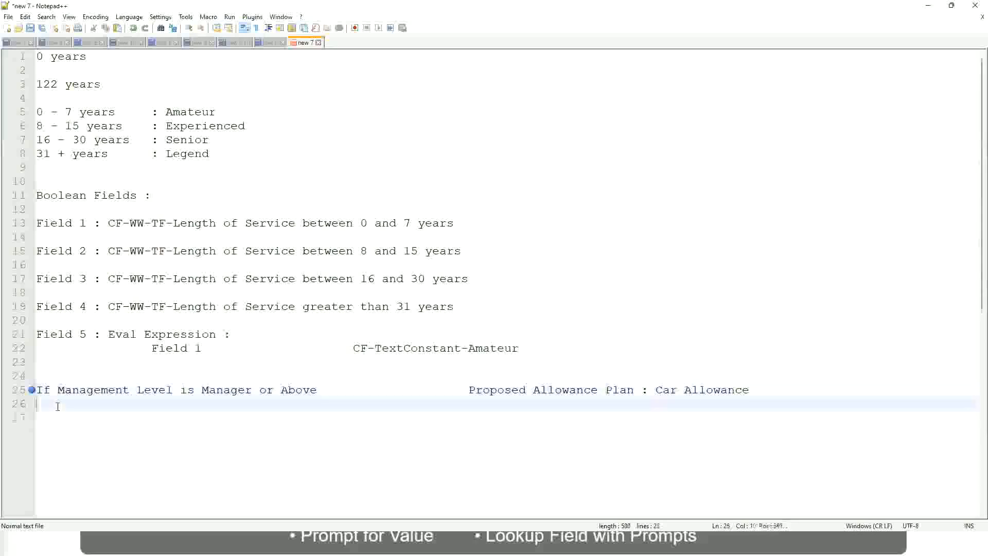
text(If Management Level is)
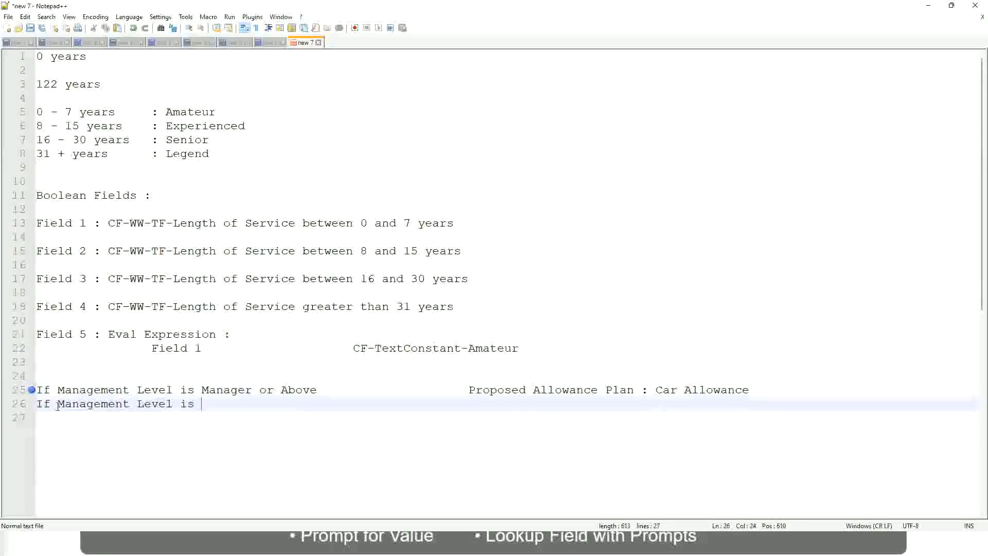
- Remove "or Above" from the condition on line 25 so it reads "If Management Level is Manager"
key(Up)
key(Right)
key(Right)
key(Right)
key(Right)
key(Right)
key(Right)
key(Right)
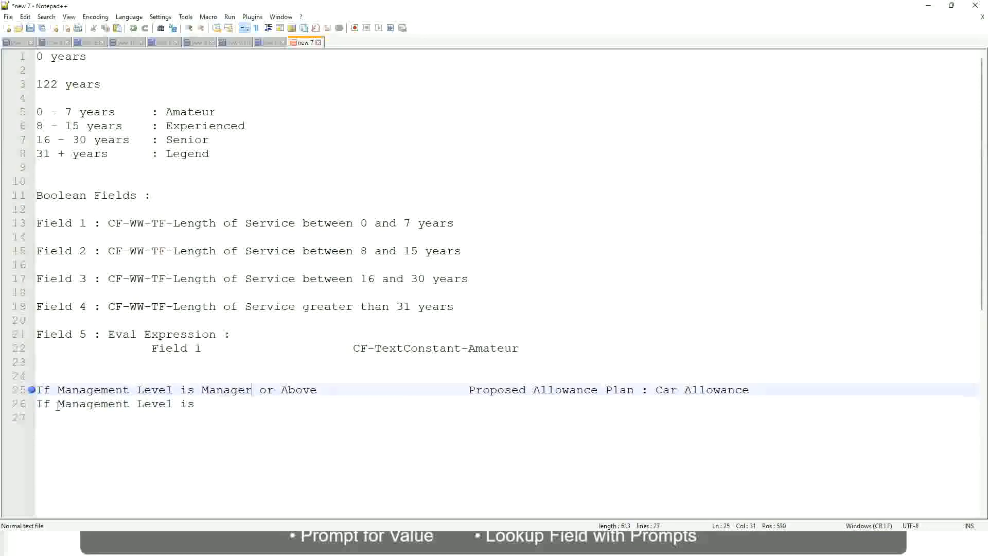
key(shift+Right)
key(shift+Right)
key(shift+Right)
key(shift+Right)
key(shift+Right)
key(shift+Right)
key(shift+Right)
key(shift+Right)
key(shift+Right)
key(Delete)
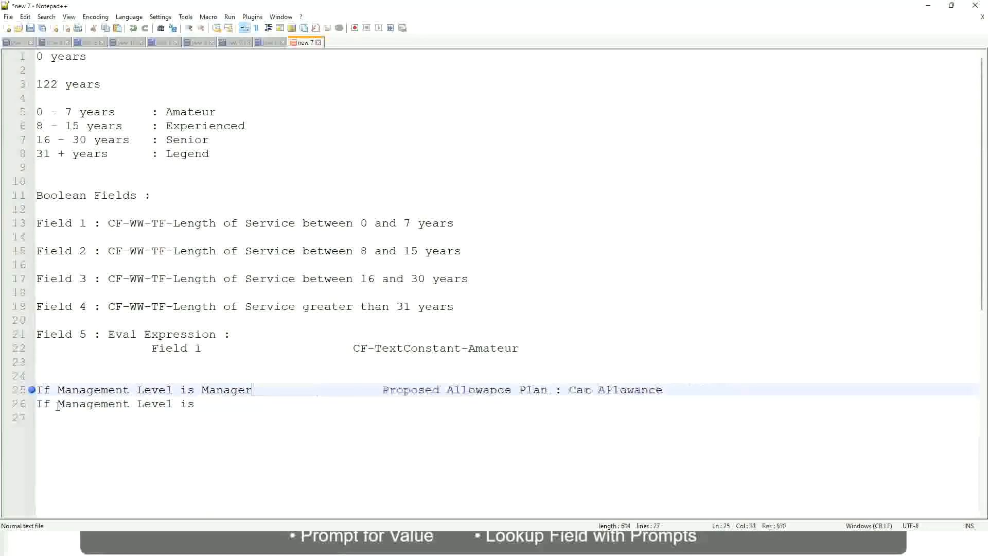
- Complete the line 26 rule with the level "Director" and the outcome "Executive Allowance", aligned with the outcome above
key(Down)
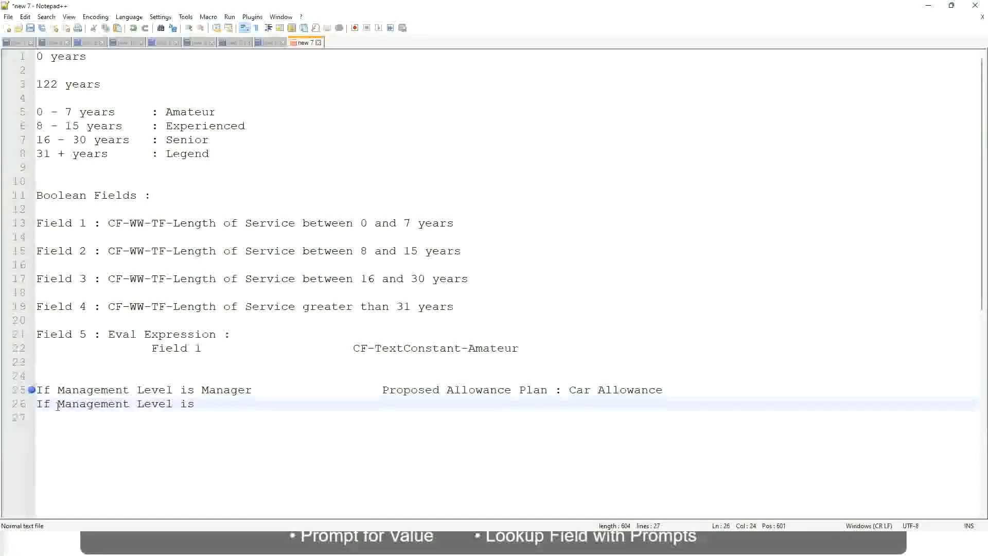
text(Director)
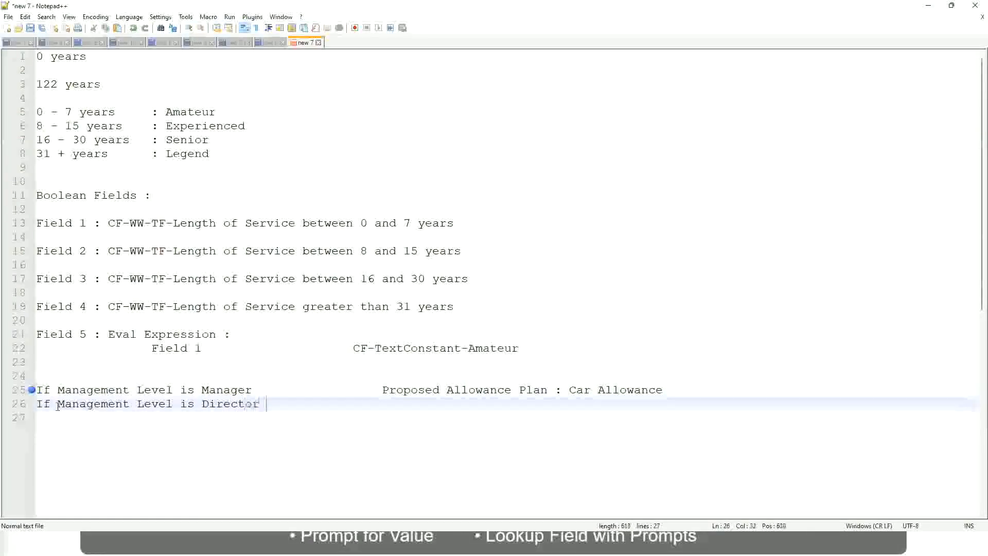
key(Tab)
key(Tab)
key(Tab)
key(Tab)
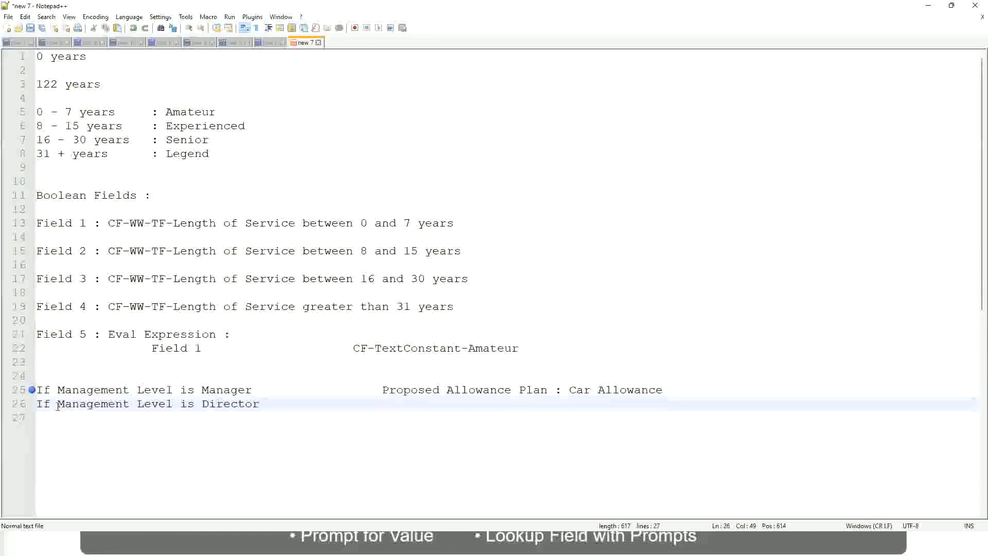
text(Executive Allo)
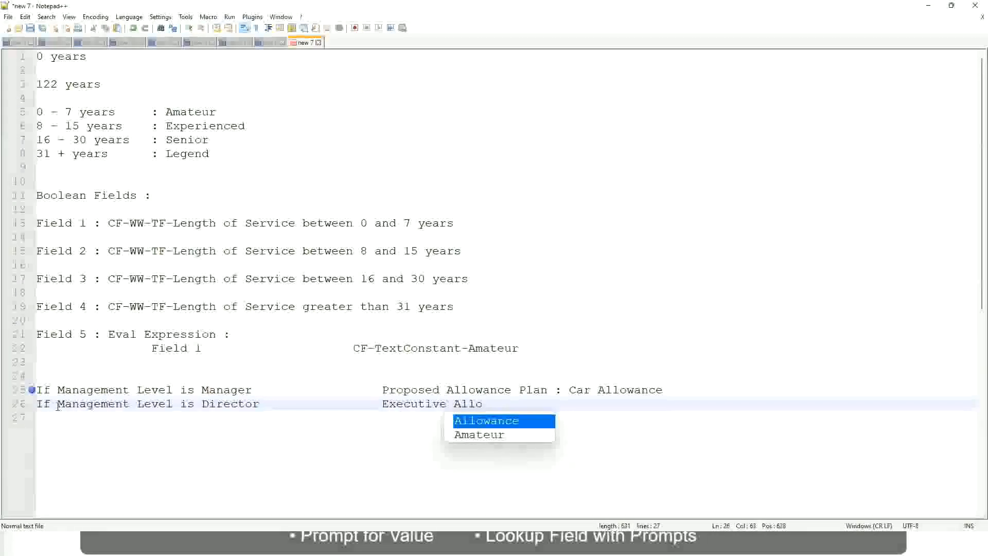
key(Return)
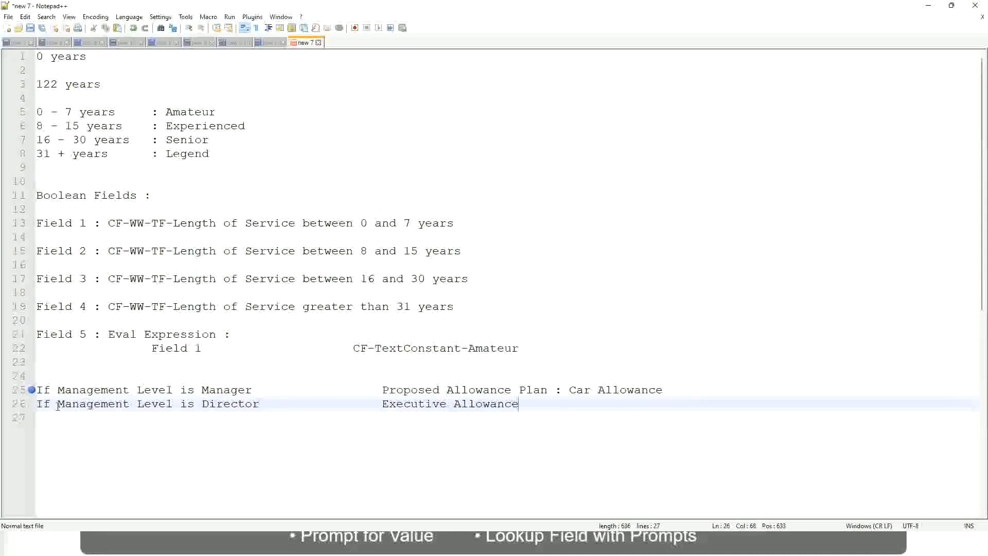
- Start a third rule on line 27 with the text "If Management Level is"
key(Return)
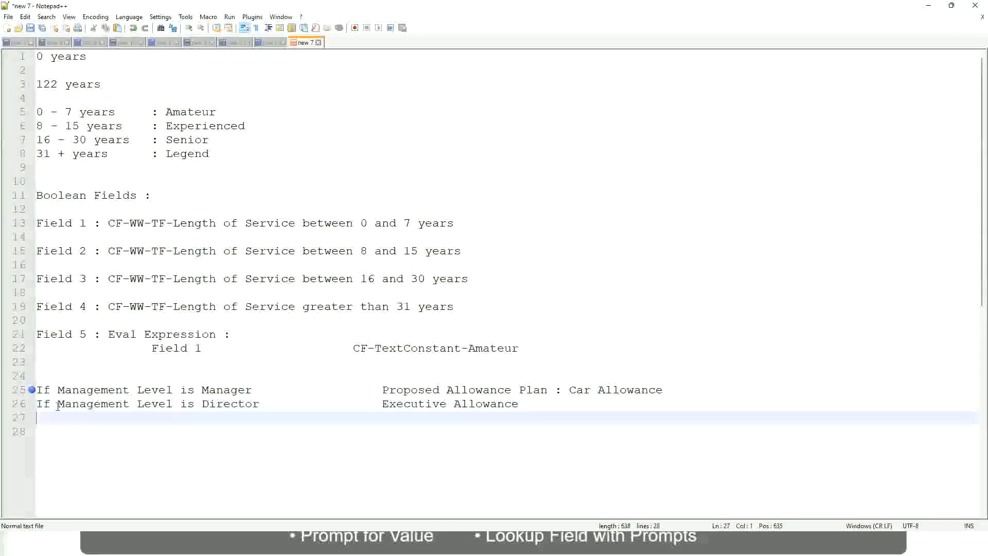
text(If Management)
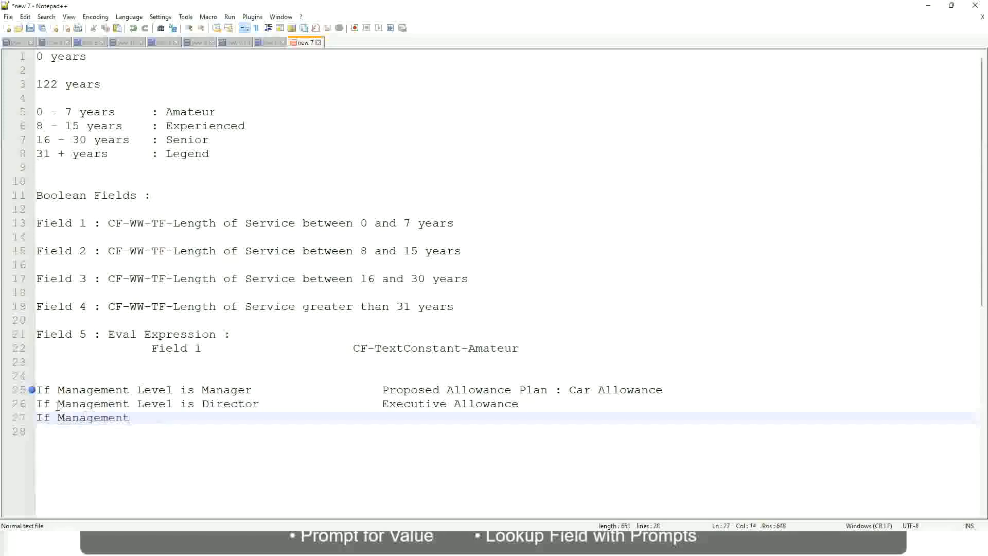
text( Level is)
key(BackSpace)
key(BackSpace)
key(BackSpace)
text(le)
key(BackSpace)
key(BackSpace)
text(Le)
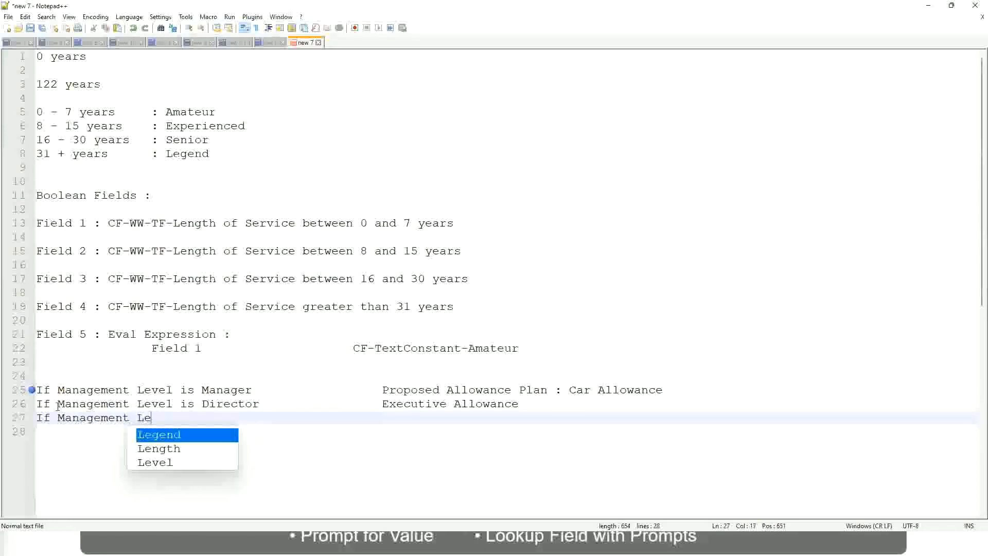
key(Down)
key(Down)
key(Return)
text(is )
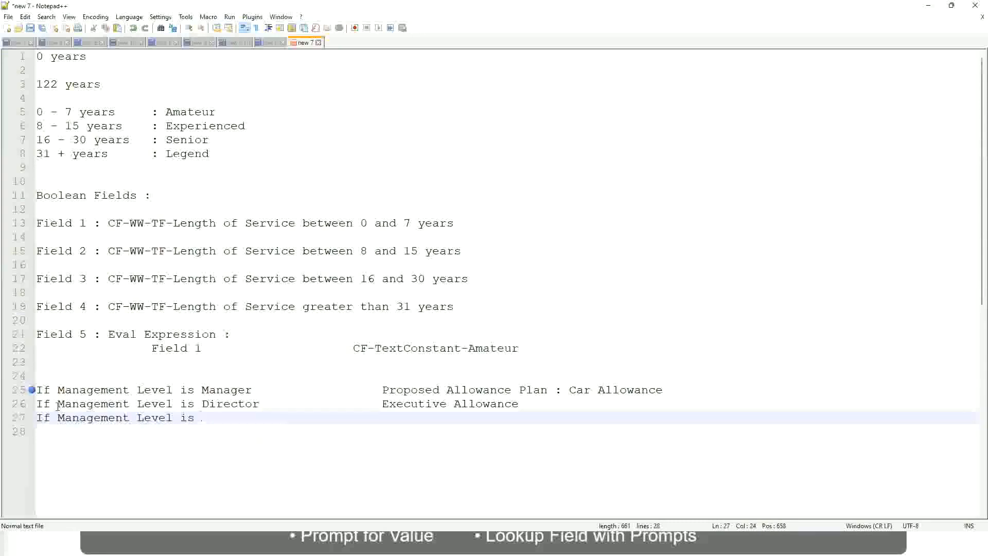
- Complete the line 27 rule with the level "CEO" and the outcome "CEO Allowance", aligned with the outcomes above
text(CEO)
key(Tab)
key(Tab)
key(Tab)
key(Tab)
text(CEO Allowance)
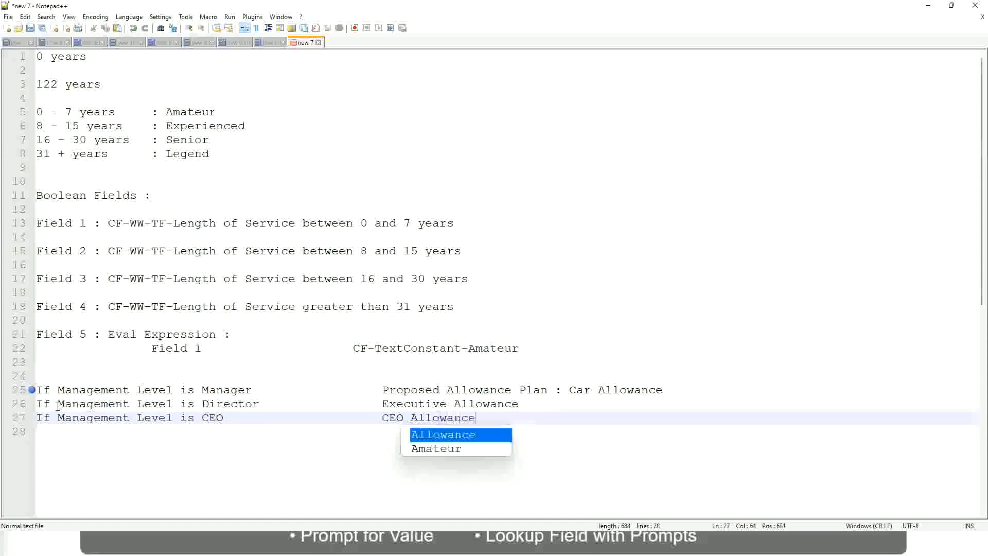
key(Escape)
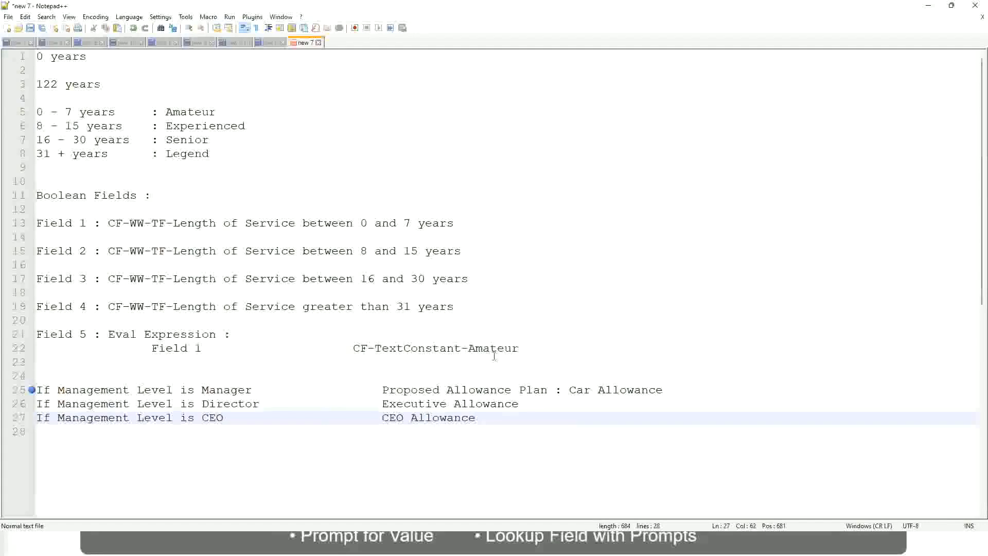
click(569, 390)
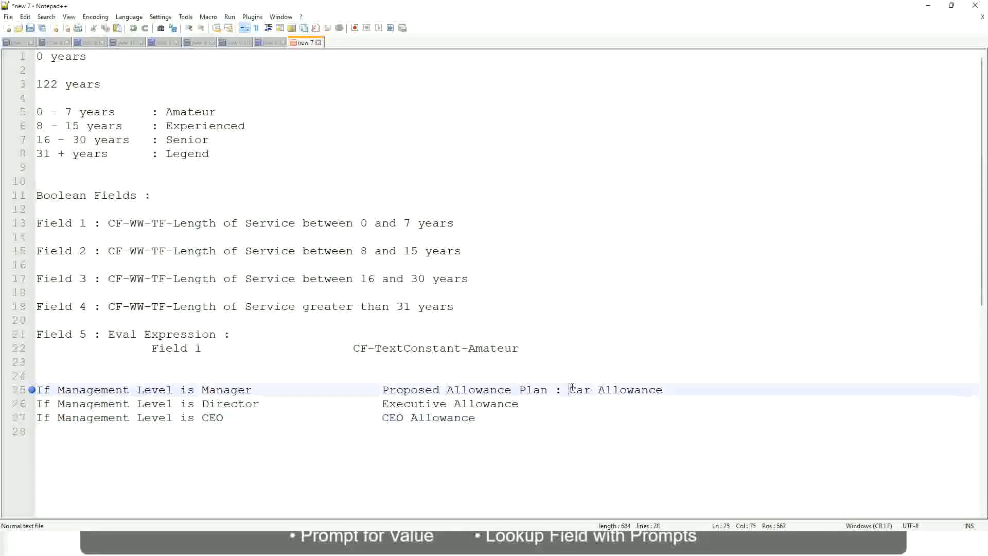
drag(569, 390, 665, 387)
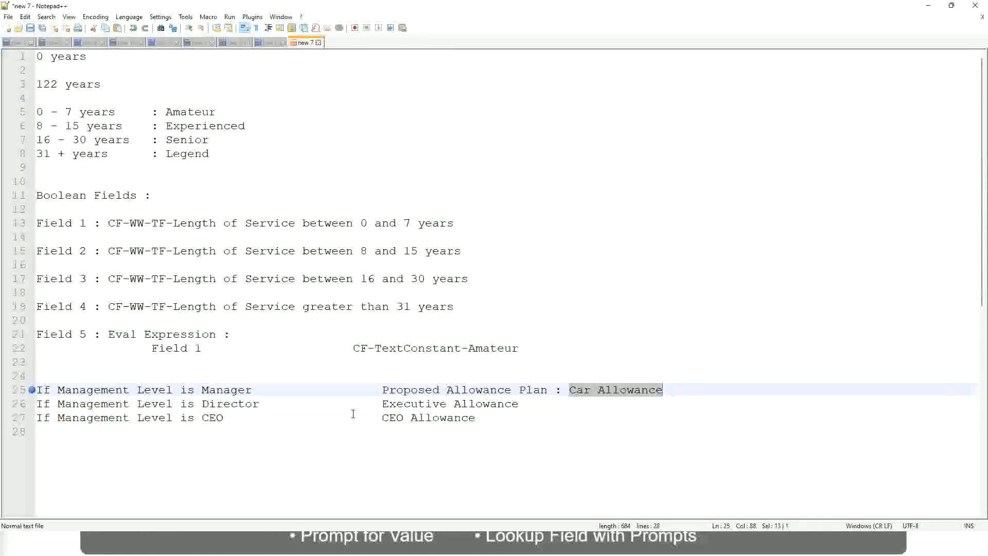
click(456, 389)
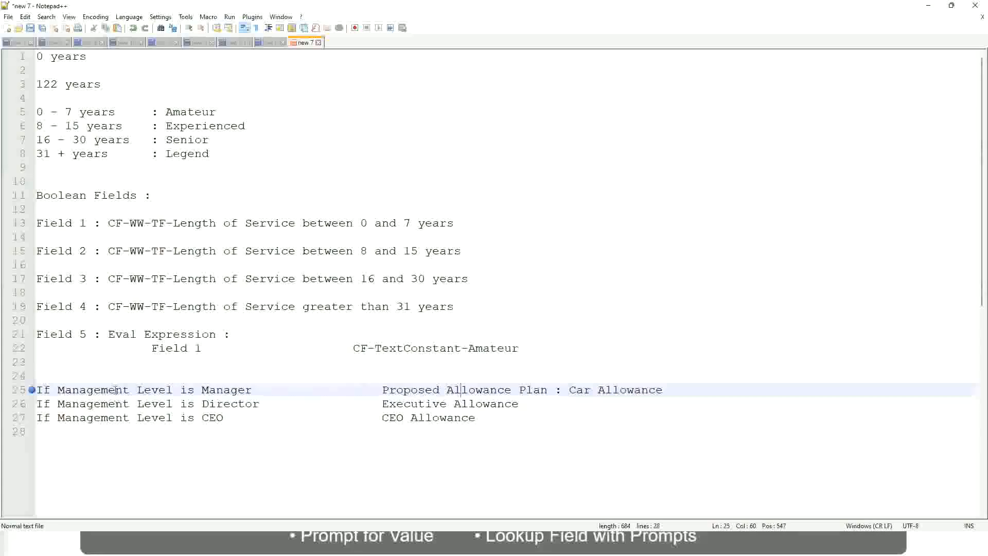
click(201, 390)
- Replace the whole outcome of the Manager rule on line 25 with "First Line Manager"
drag(383, 389, 678, 386)
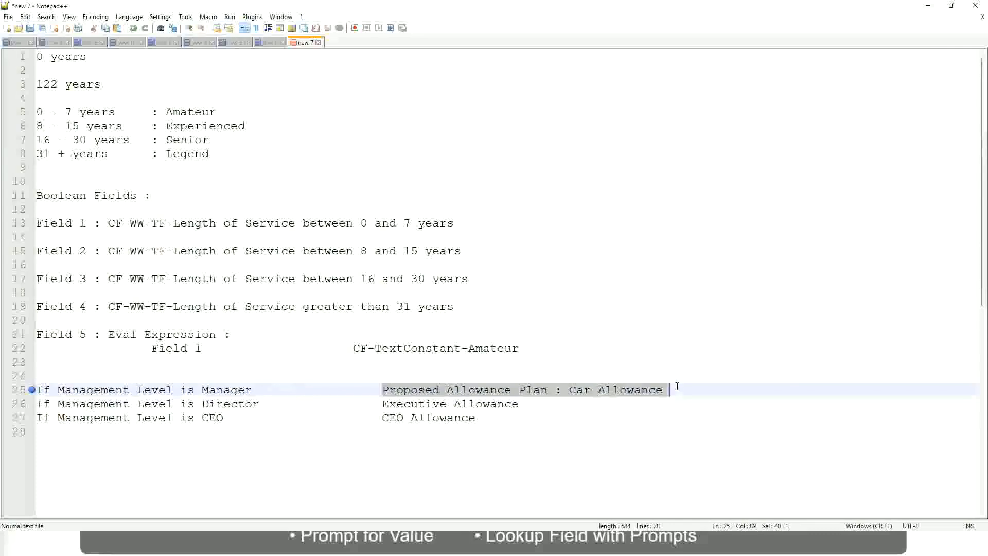
text(Managers)
key(BackSpace)
key(BackSpace)
key(BackSpace)
key(BackSpace)
key(BackSpace)
key(BackSpace)
key(BackSpace)
key(BackSpace)
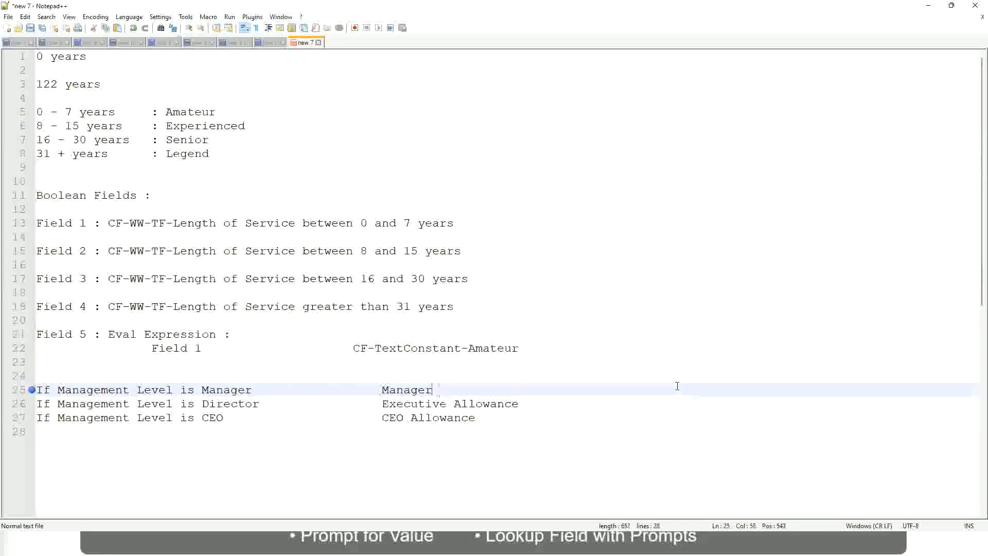
text(Firs)
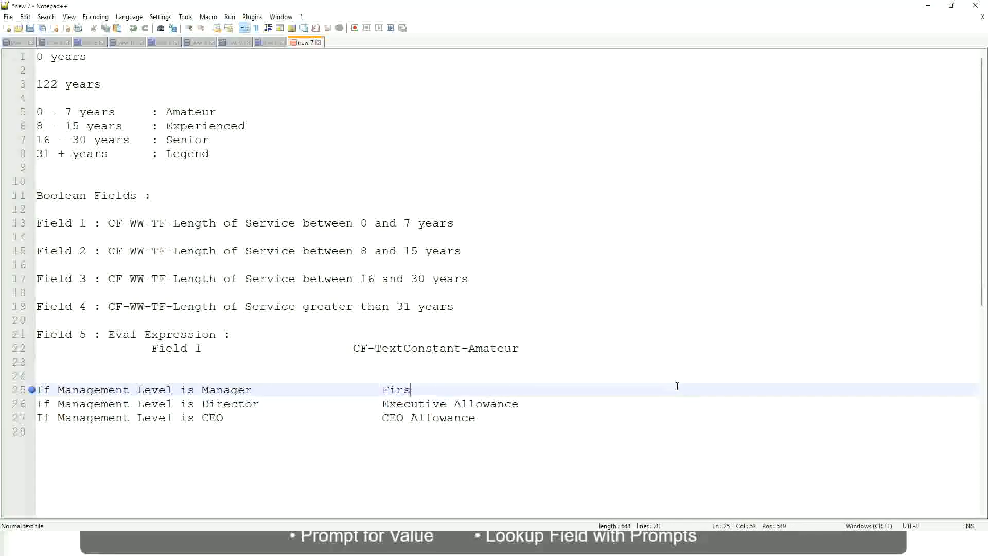
text(t Line Manager)
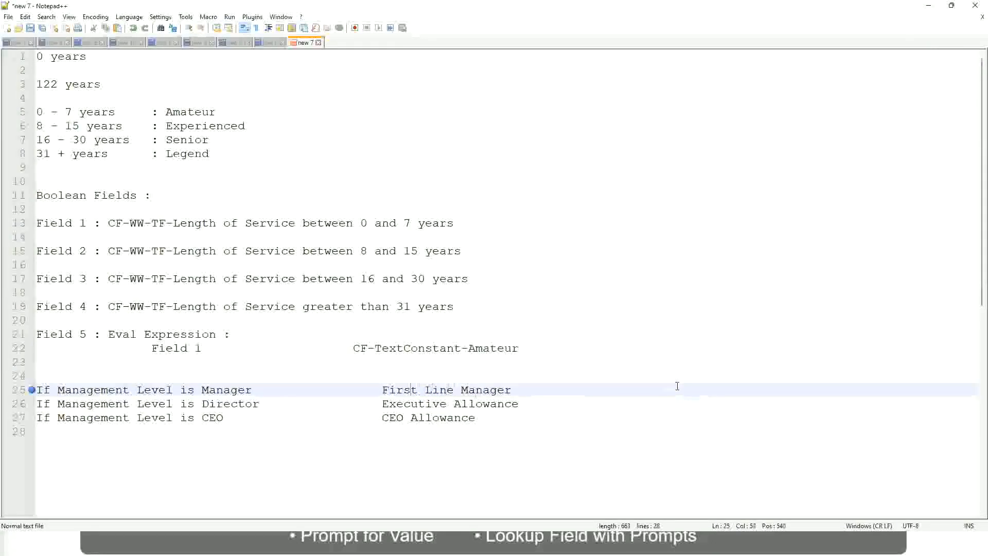
- Insert "Name of the" in front of the outcome on line 25
key(ctrl+Left)
key(ctrl+Left)
key(ctrl+Left)
text(Name of the)
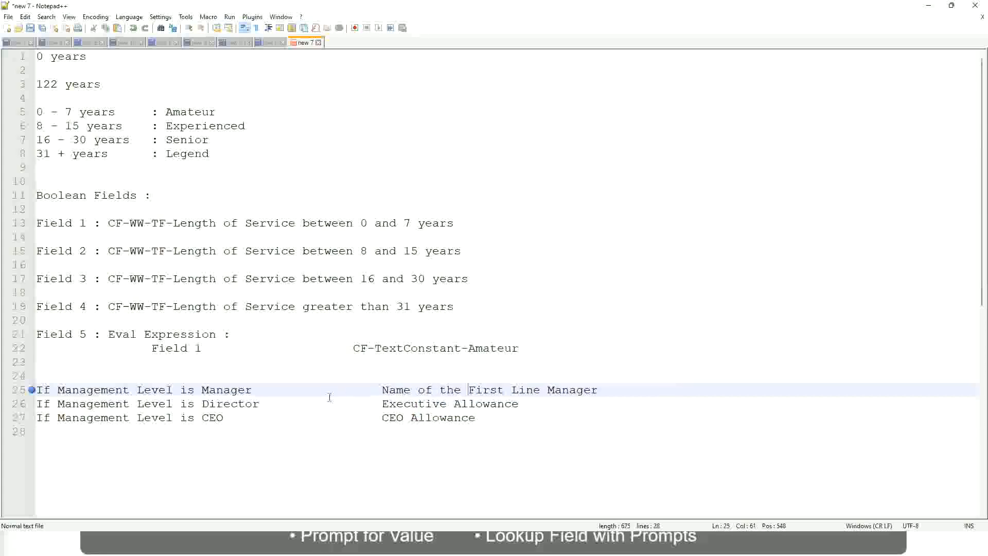
- Replace the outcome of the Director rule on line 26 with the opening words "Name of"
drag(382, 404, 522, 396)
text(Name )
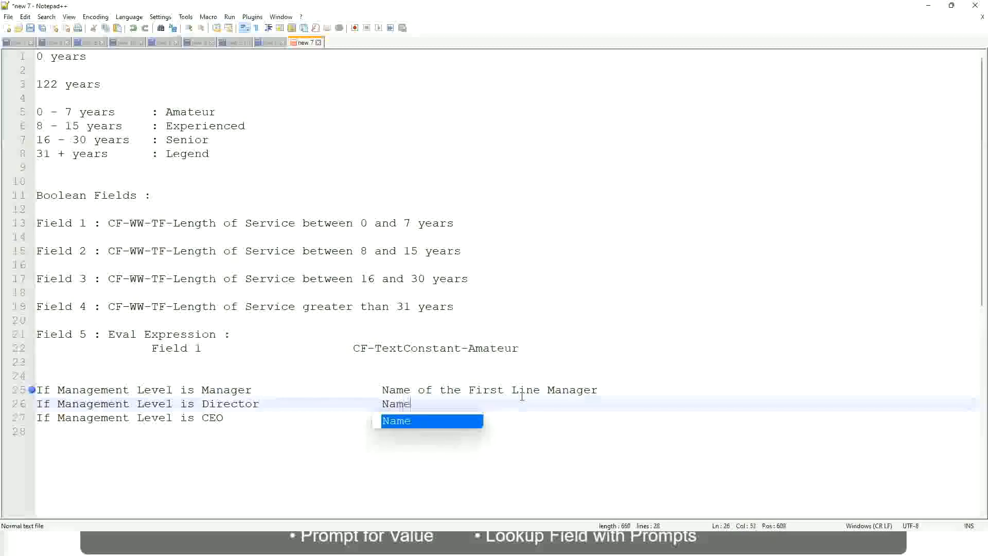
text(of the Firs)
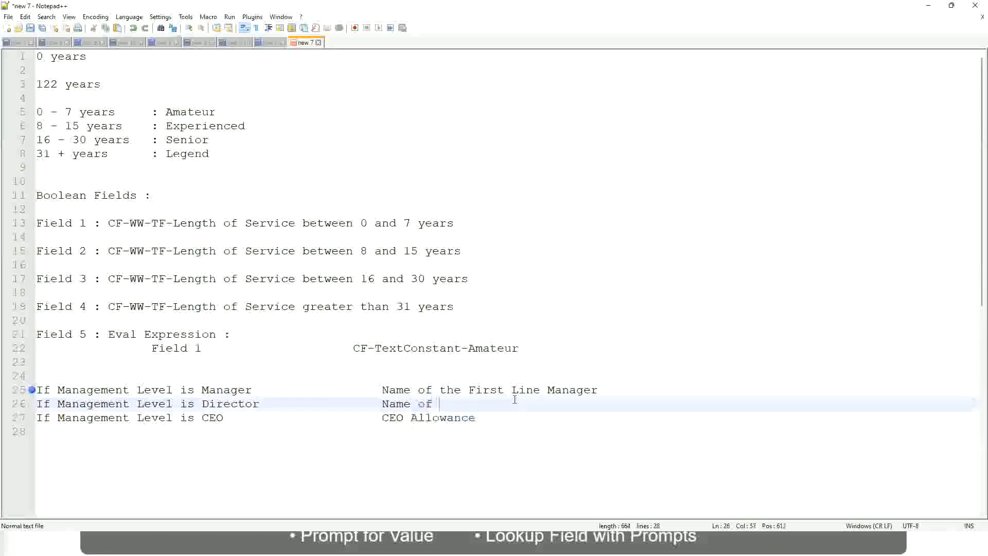
text(t)
key(BackSpace)
key(BackSpace)
key(BackSpace)
key(BackSpace)
key(BackSpace)
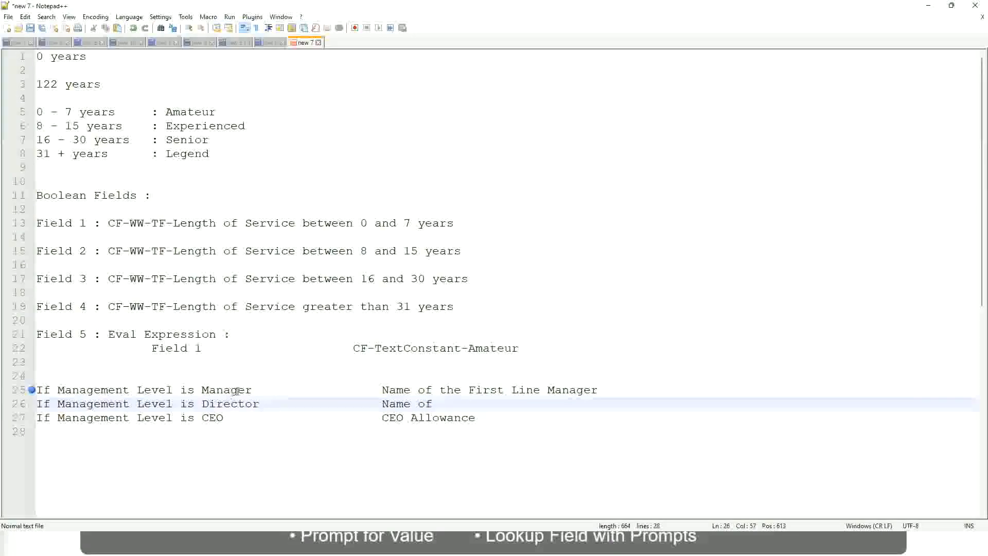
- Change "First" to "Second" in the Manager rule's outcome on line 25
double_click(483, 391)
text(Second)
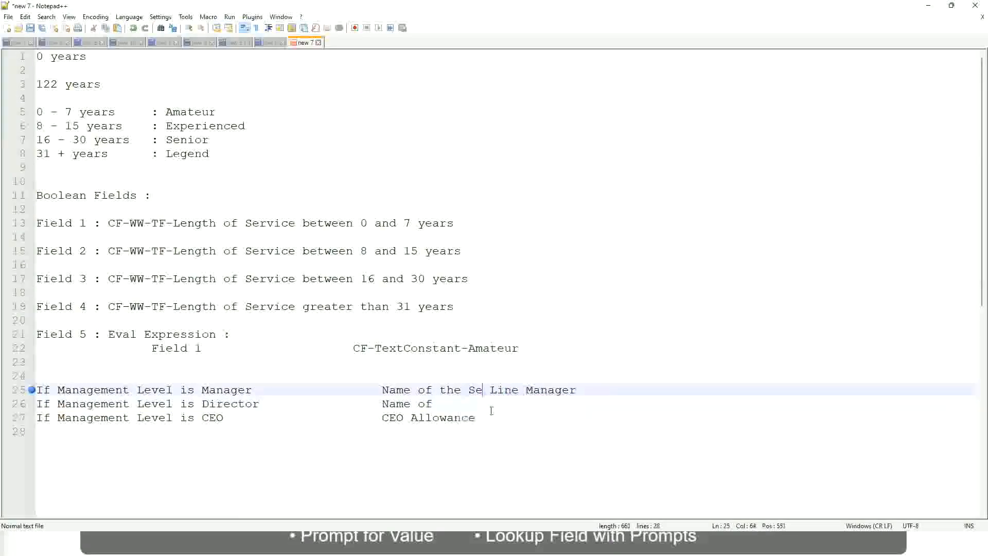
key(BackSpace)
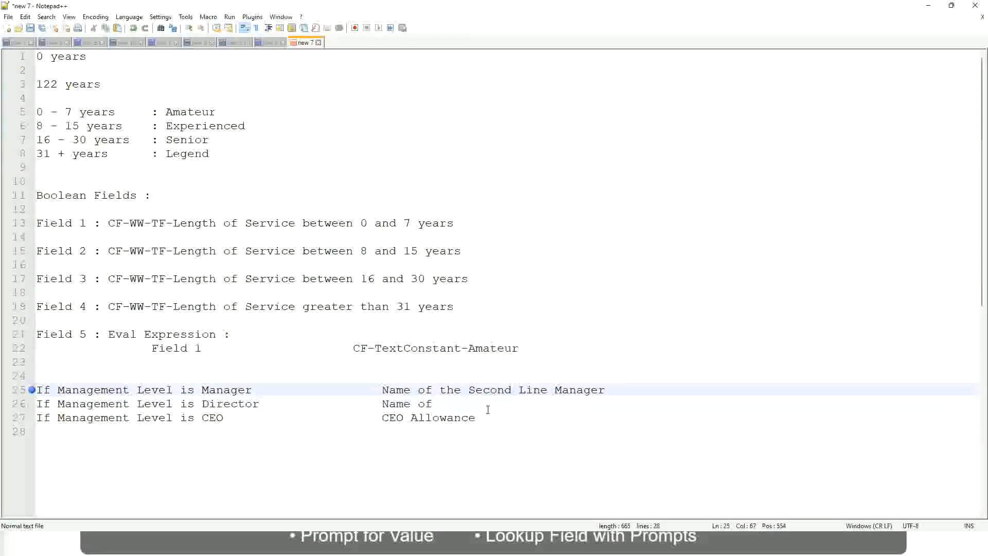
- Complete the Director rule's outcome on line 26 so it reads "Name of Manager"
click(448, 404)
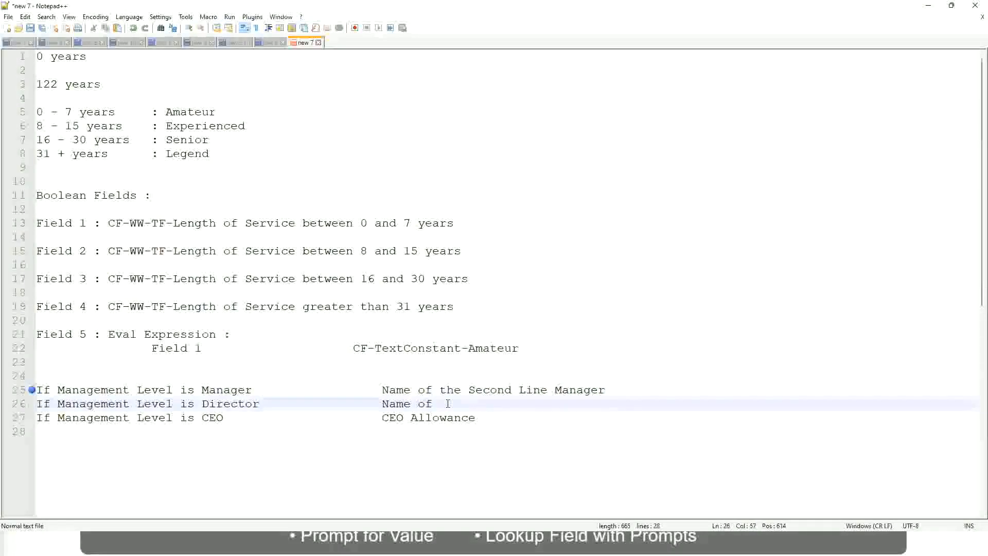
text(Manager)
- Replace the outcome of the CEO rule on line 27 with "name of CEO/Himself/Herself"
click(208, 418)
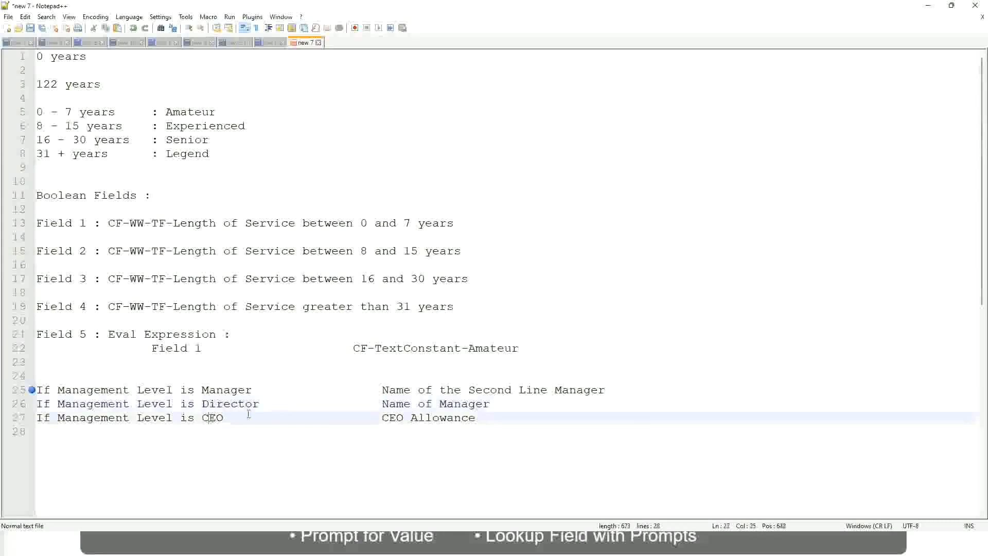
drag(380, 417, 488, 418)
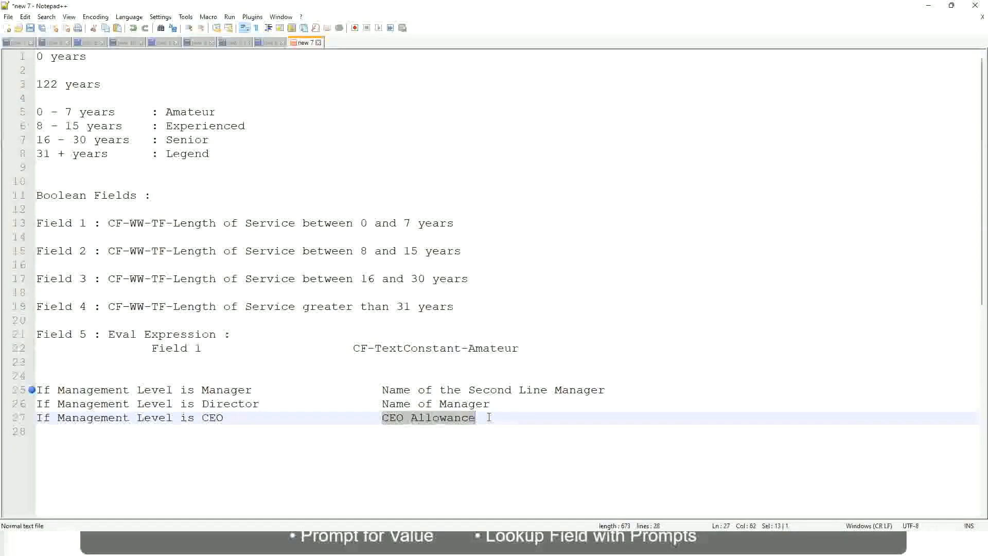
text(name of CEO )
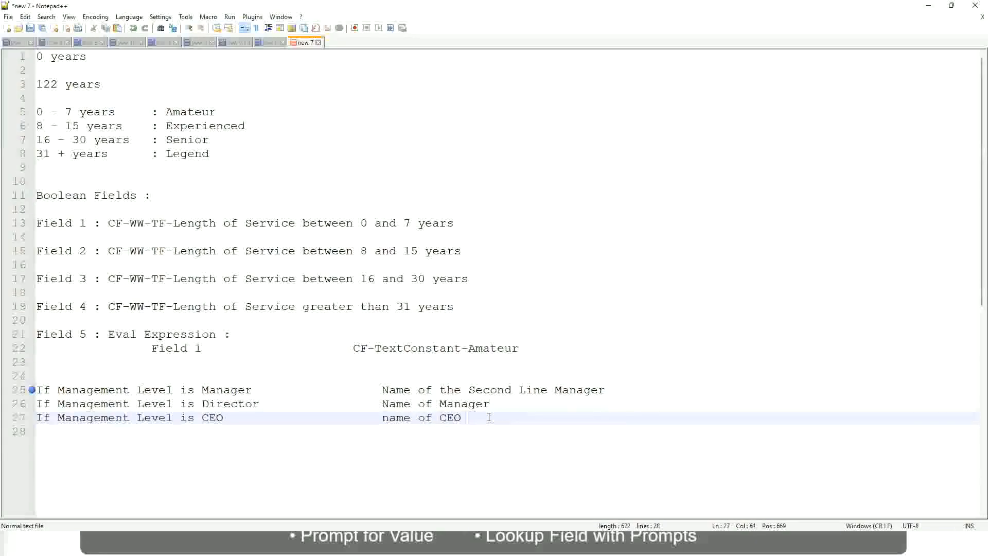
text(/Himself/Herself)
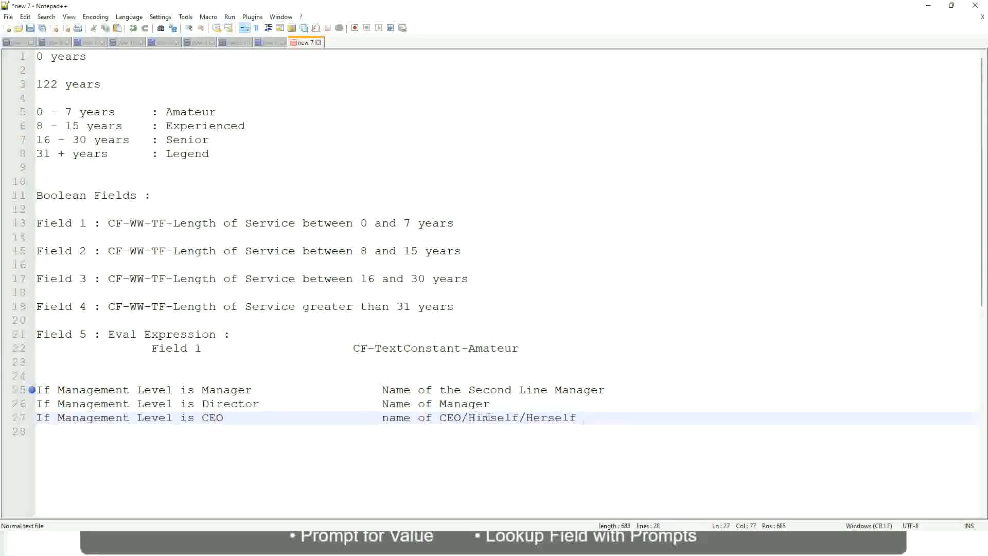
click(353, 418)
click(150, 390)
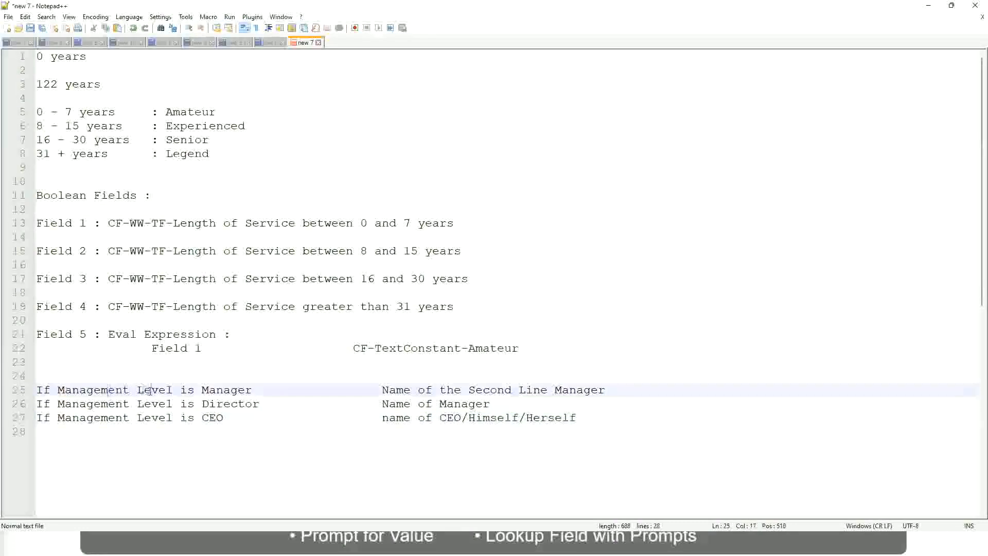
click(230, 390)
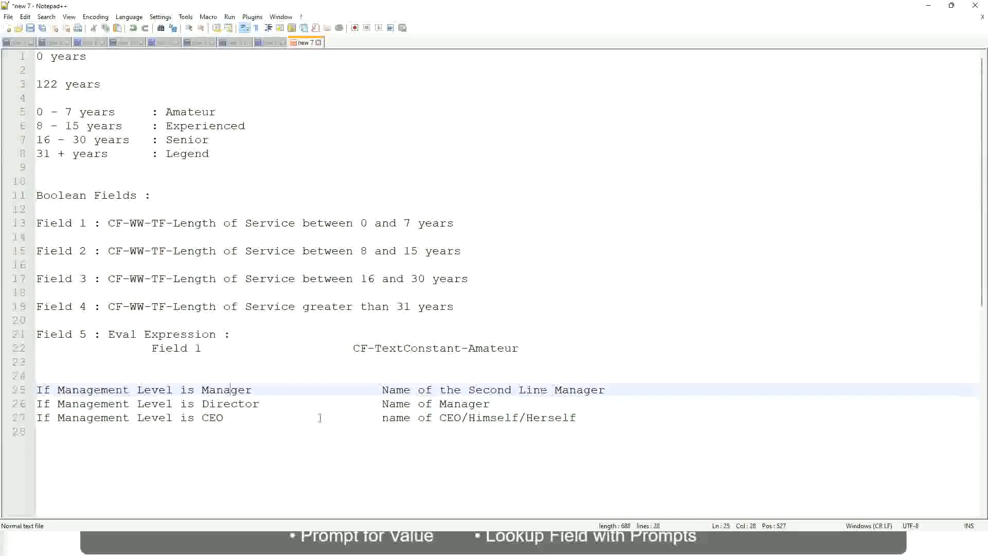
- Review the Manager, Director and CEO rules on lines 25 to 27 together with the name each one returns
click(118, 406)
click(244, 403)
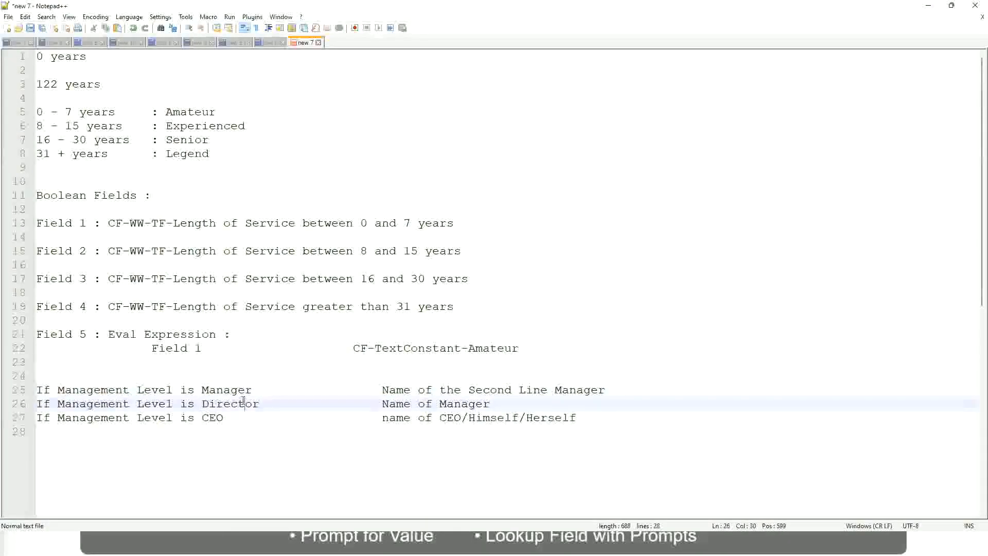
click(491, 404)
click(222, 405)
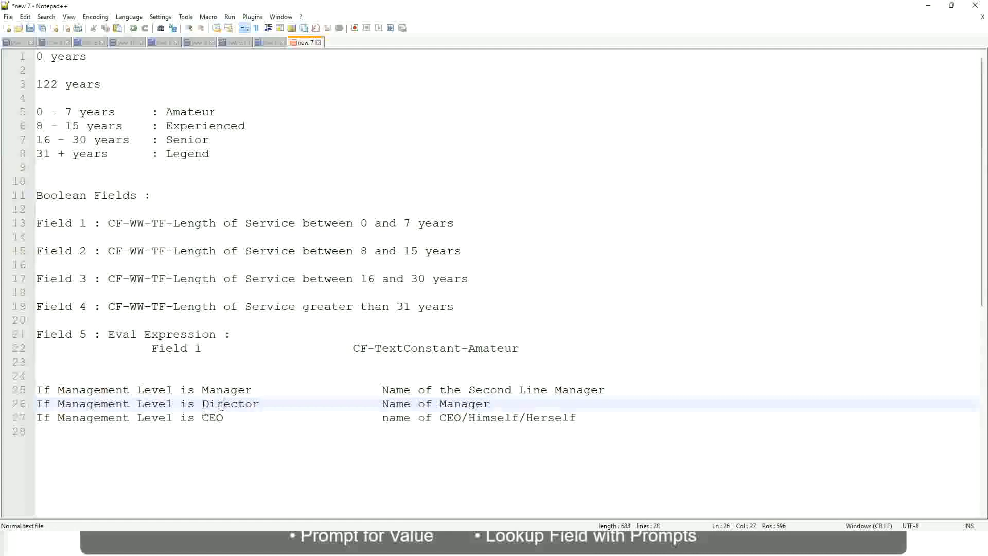
click(214, 419)
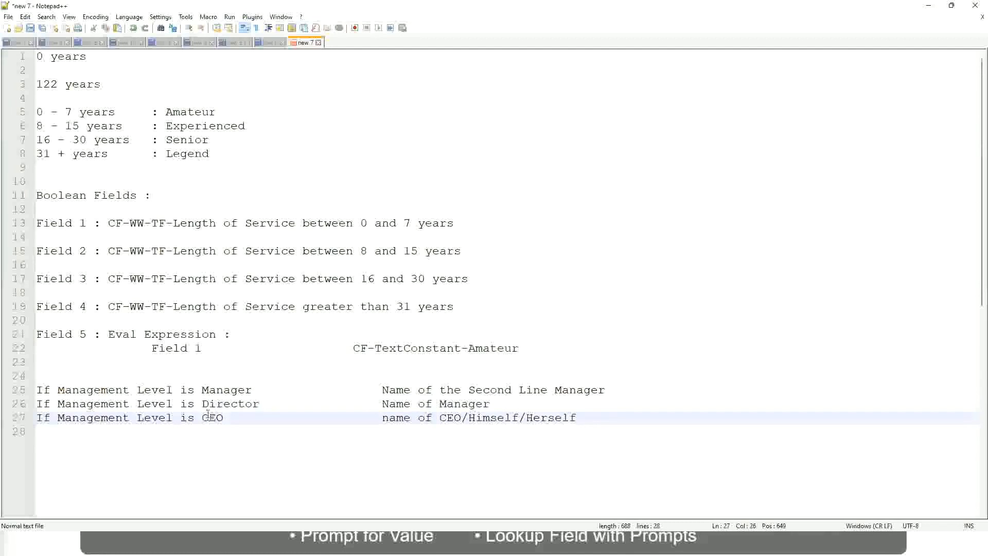
click(463, 419)
key(End)
drag(592, 417, 32, 389)
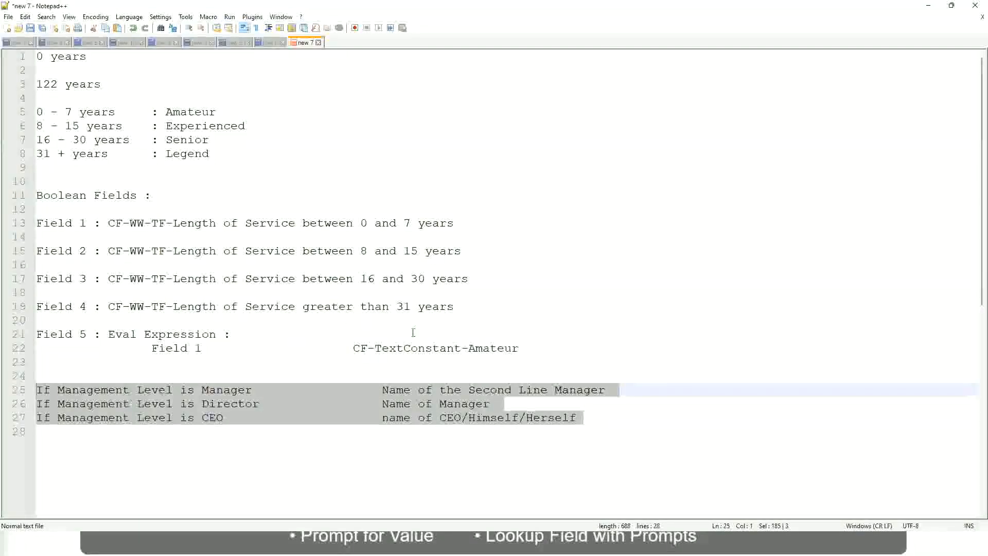
click(417, 390)
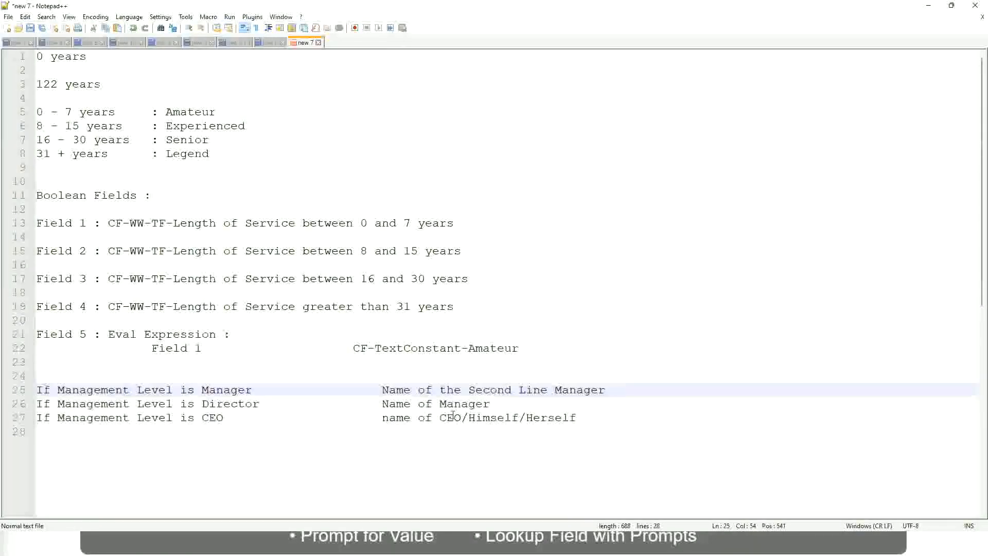
click(381, 389)
drag(381, 390, 606, 390)
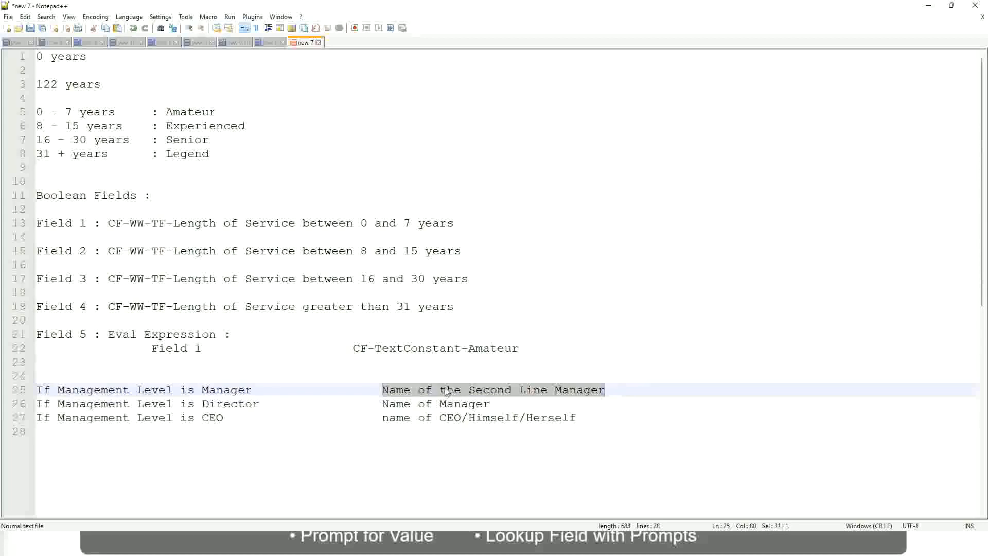
click(461, 392)
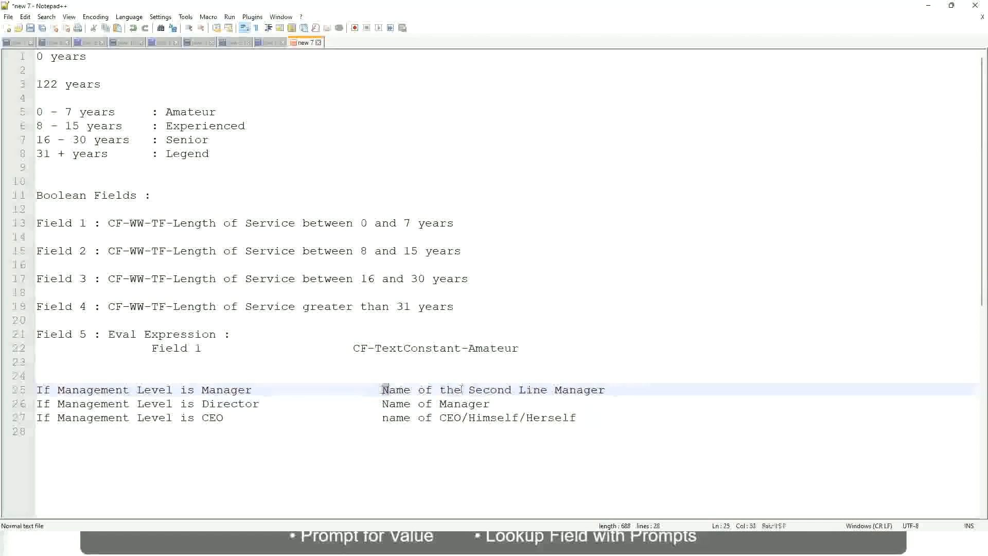
drag(382, 390, 607, 388)
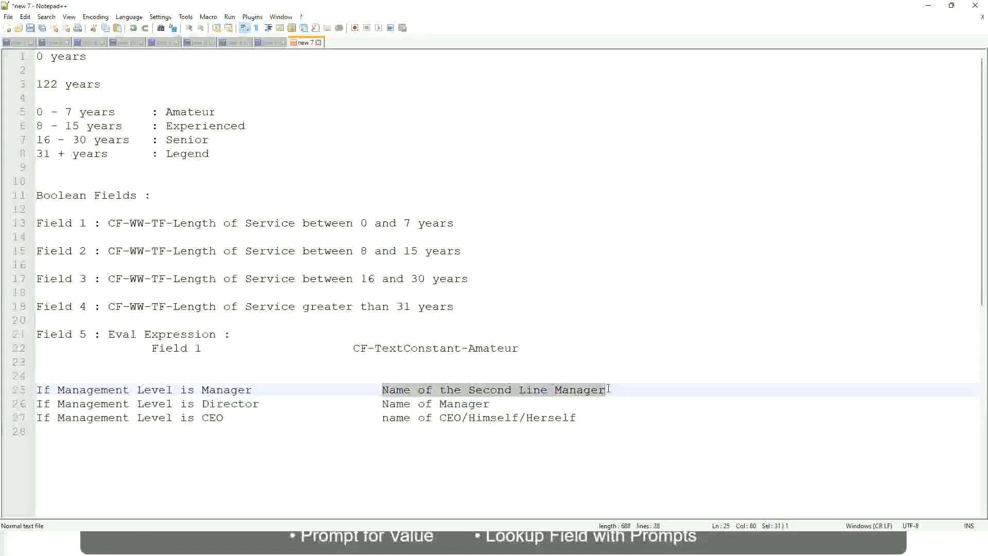
click(506, 391)
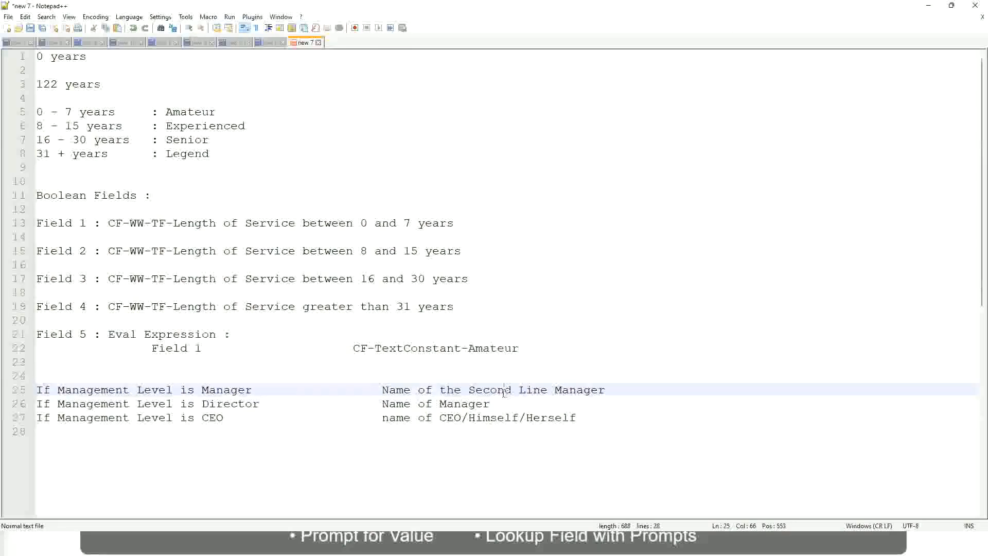
click(257, 390)
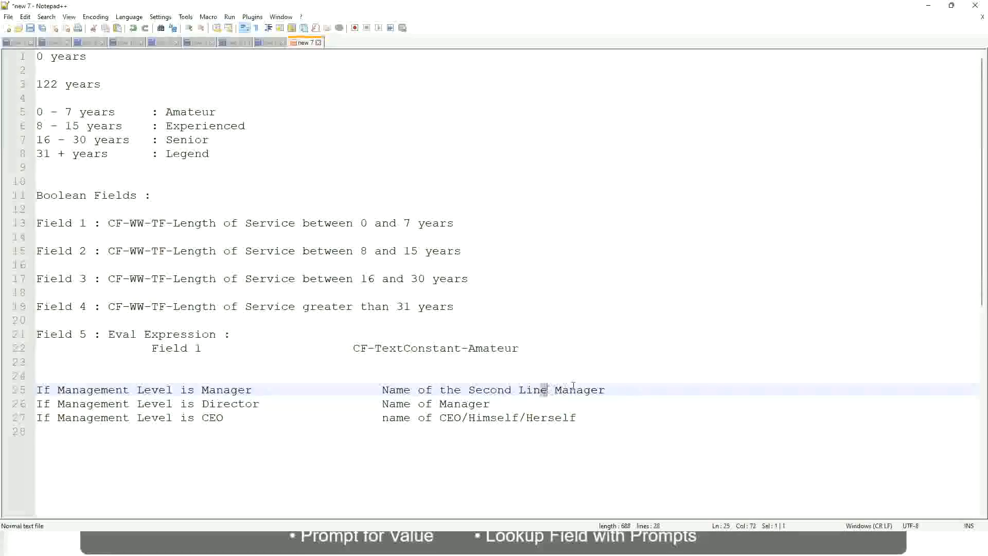
click(621, 387)
click(583, 382)
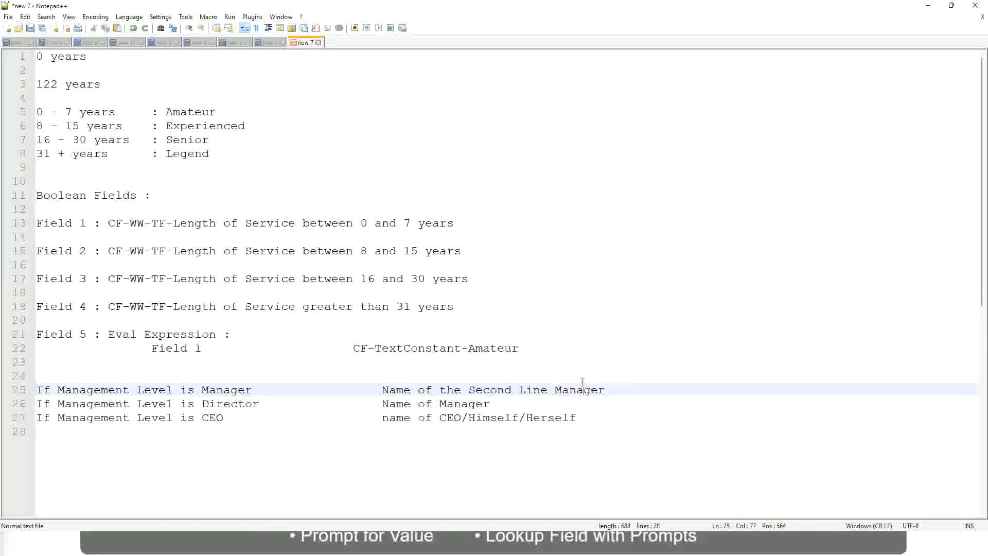
- Compare the fixed experience band labels on lines 5 to 8 with the outcomes of the management level rules
double_click(191, 112)
double_click(191, 126)
double_click(192, 140)
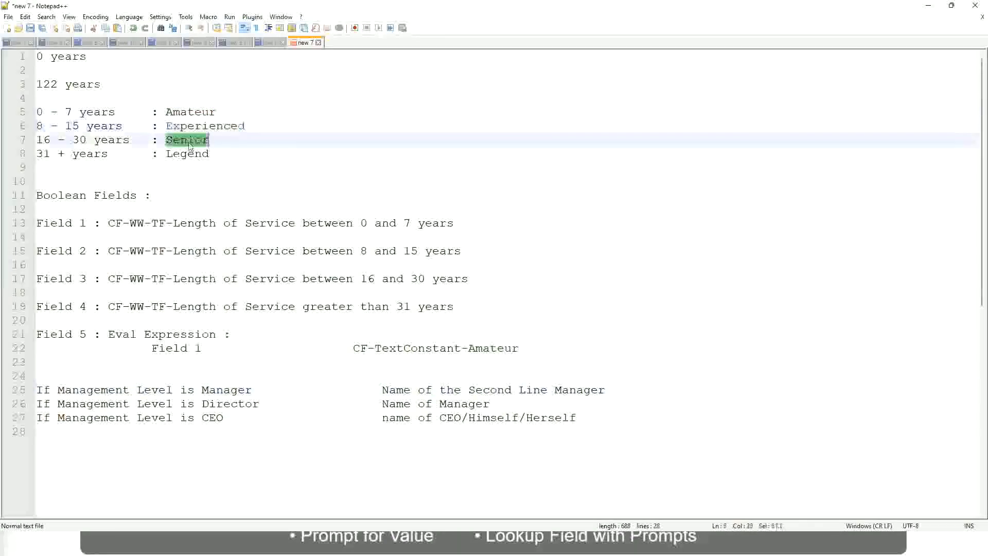
click(187, 153)
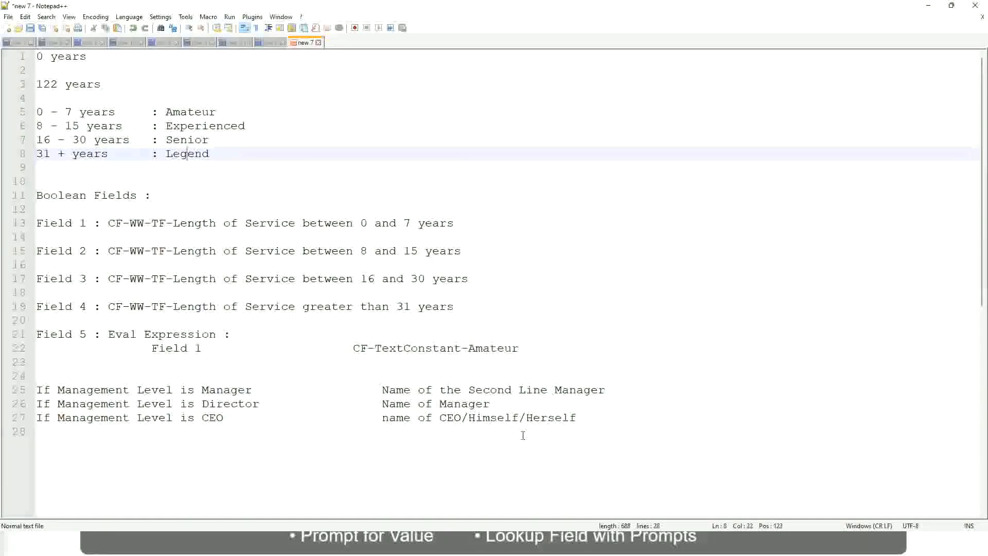
click(506, 418)
click(465, 404)
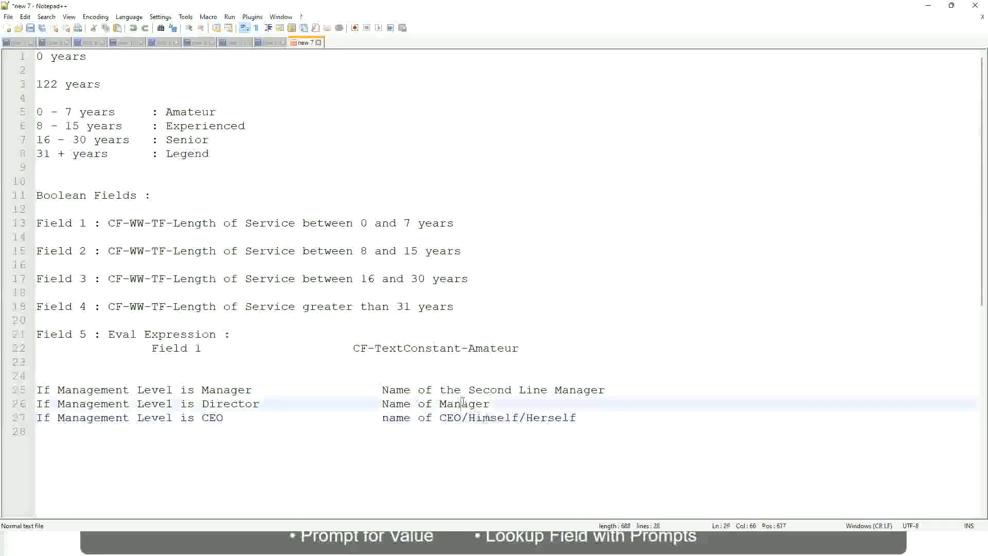
click(475, 391)
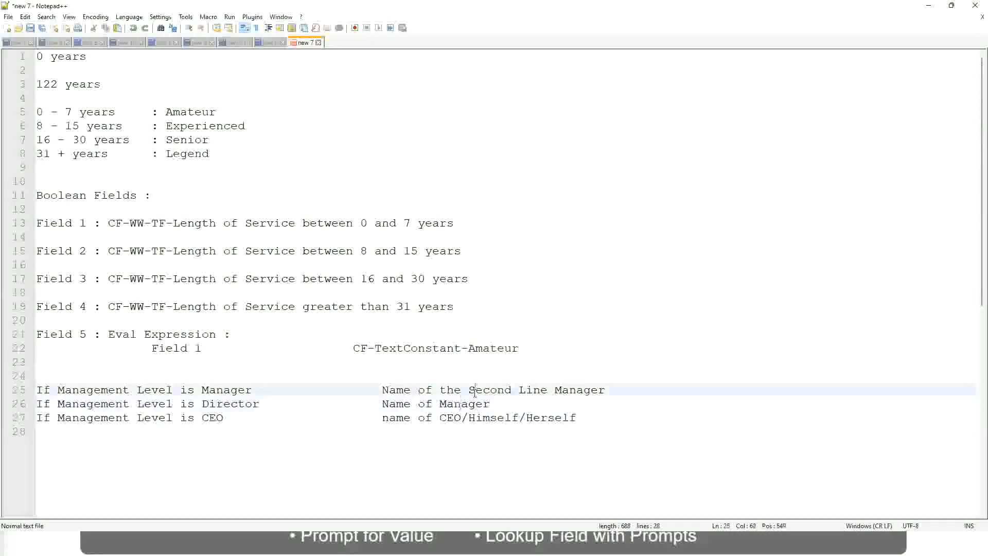
click(269, 407)
- Switch to Workday, copy the saved Lookup Range Band field's name from its save confirmation, and close the confirmation
key(alt+Tab)
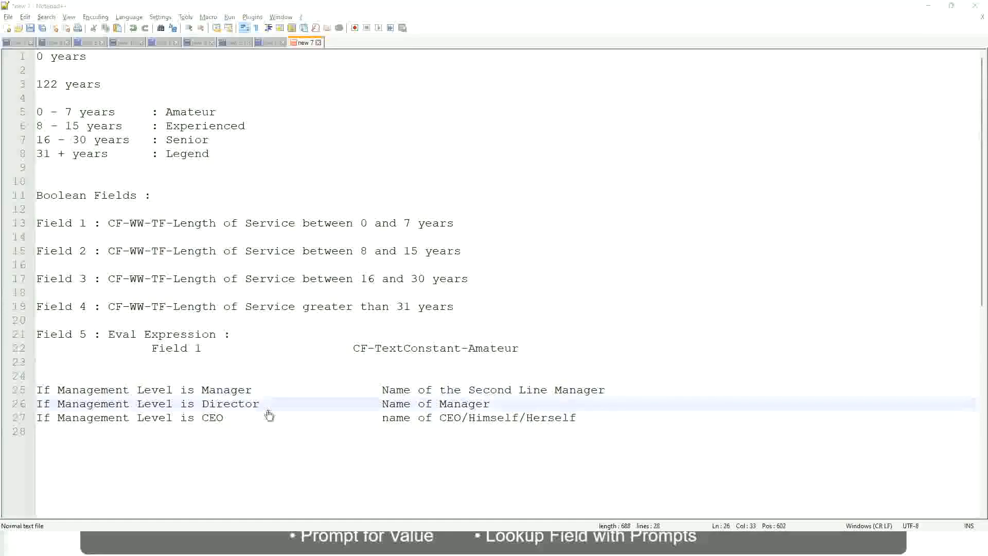
scroll(367, 175, down, 4)
scroll(384, 198, up, 4)
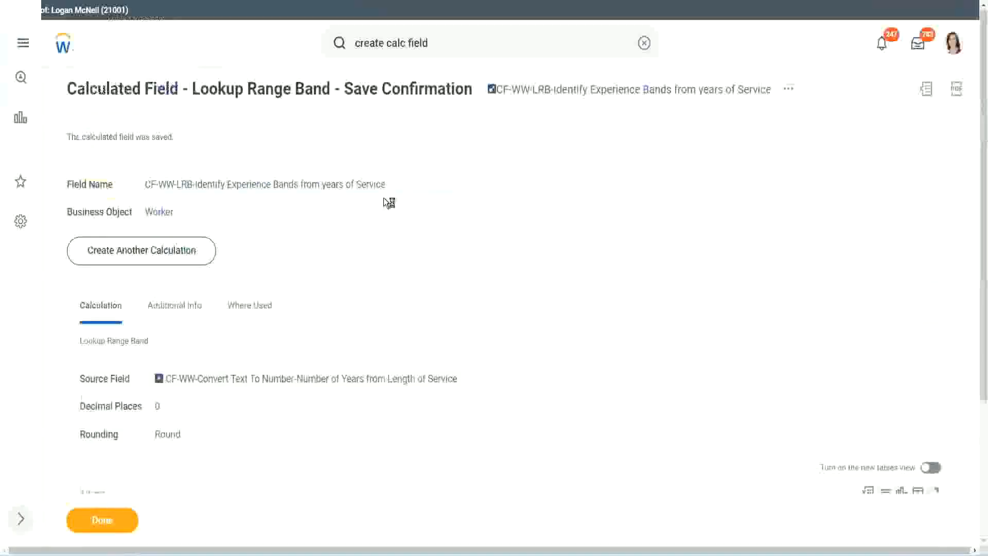
right_click(580, 96)
click(613, 153)
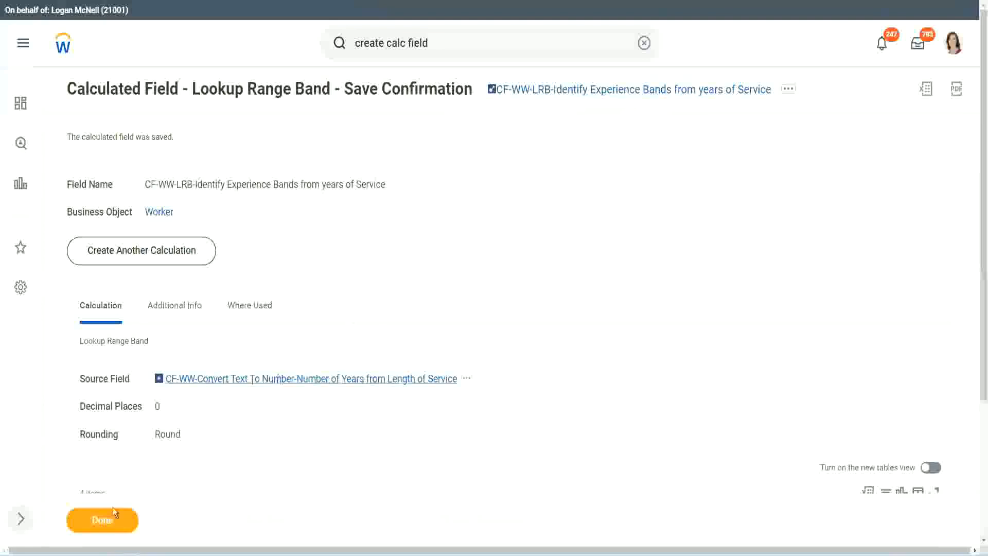
click(102, 521)
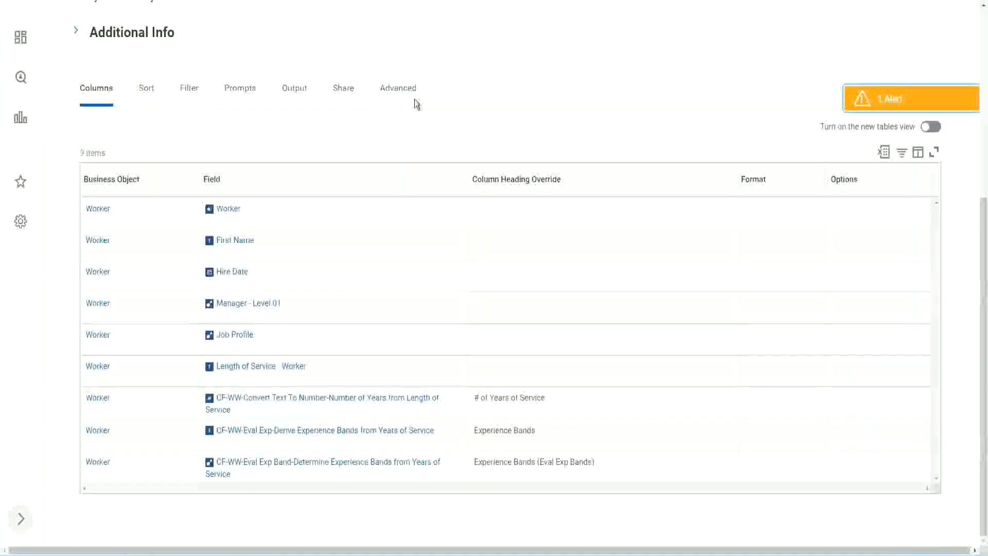
- Open the custom report WW Employee Details for editing
scroll(428, 134, up, 6)
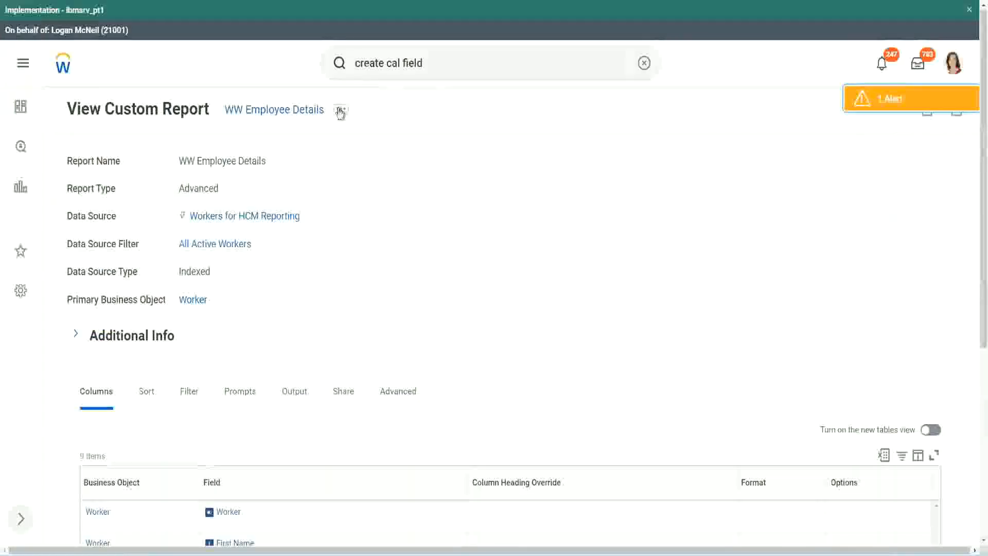
click(340, 111)
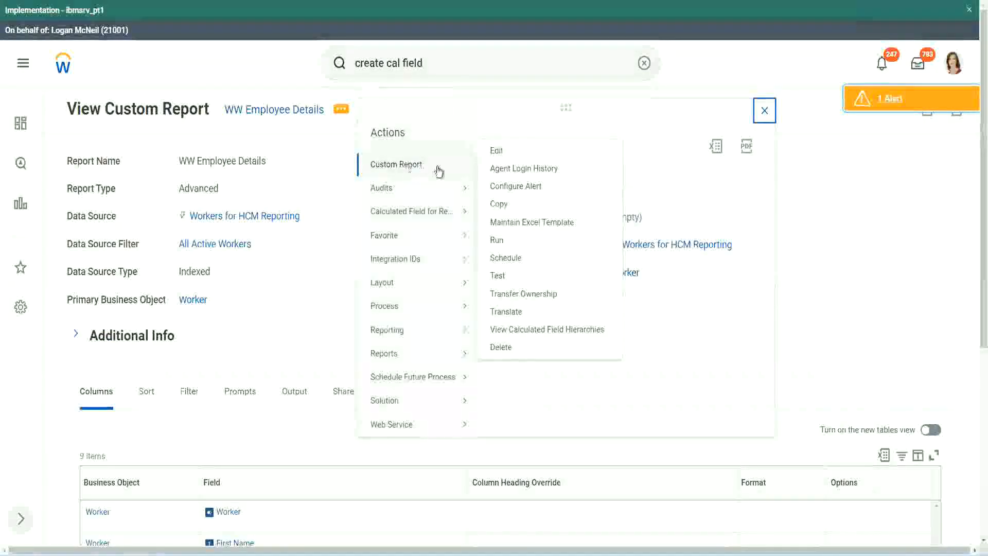
click(501, 152)
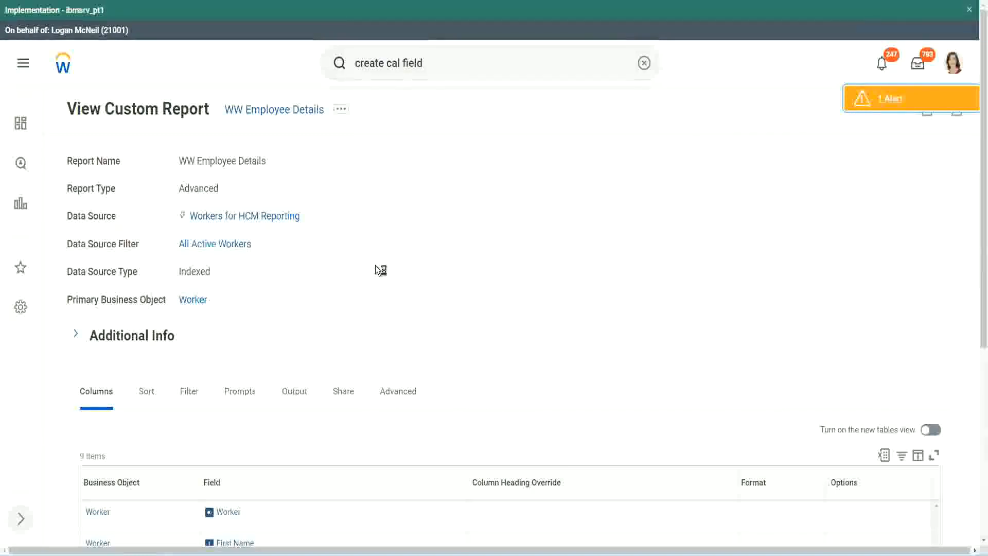
- Add a Worker column at the end of the report using the field CF-WW-LRB-Identify Experience Bands from years of Service
scroll(378, 270, down, 5)
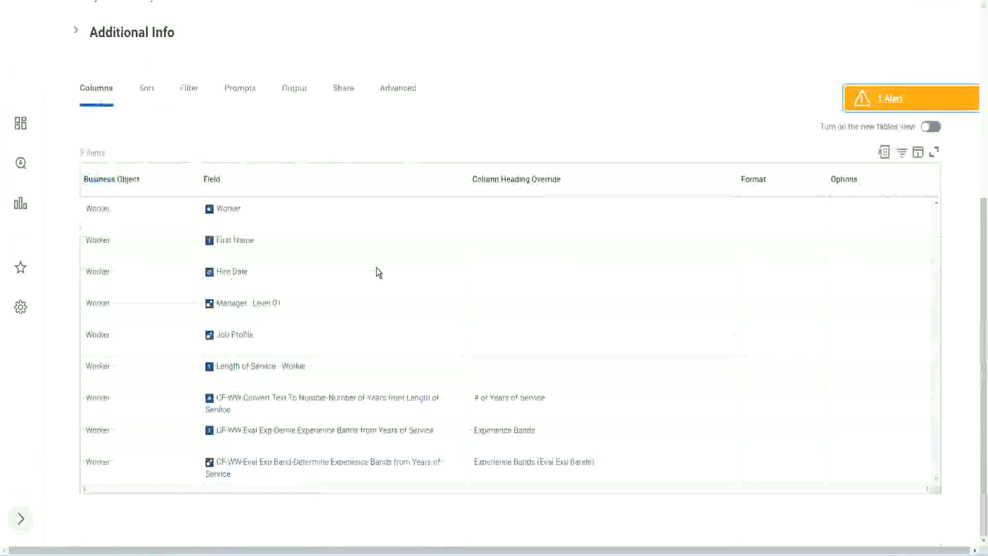
scroll(370, 287, down, 7)
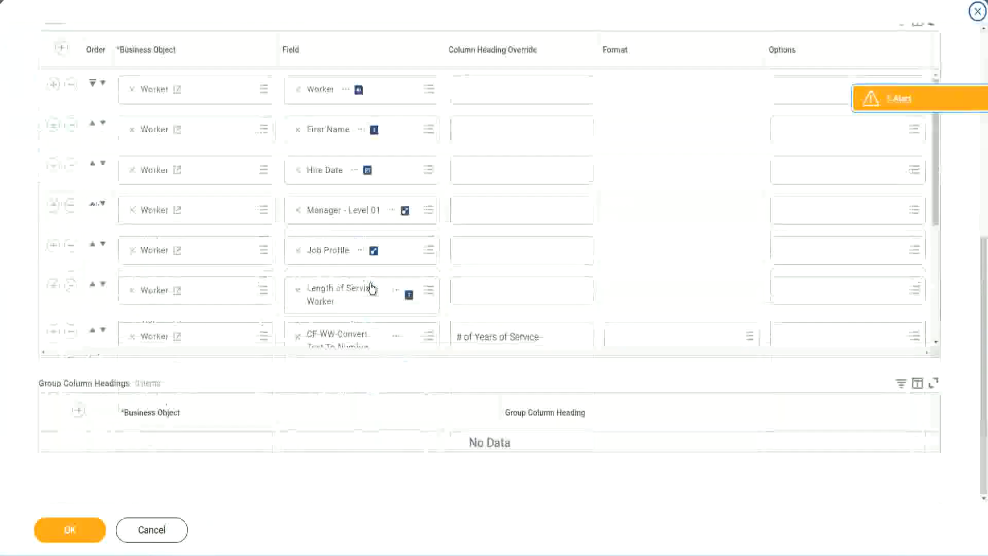
scroll(230, 298, down, 4)
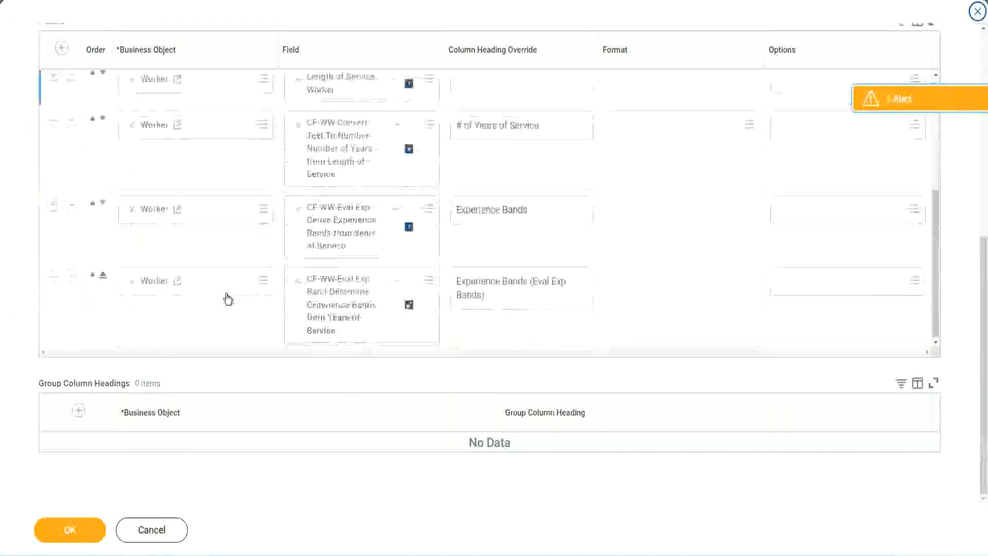
click(53, 278)
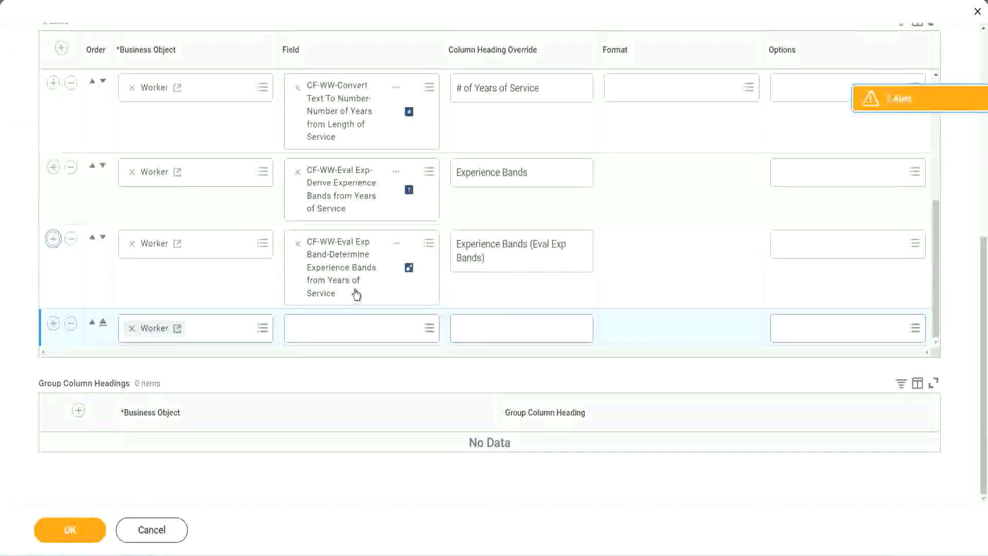
click(335, 329)
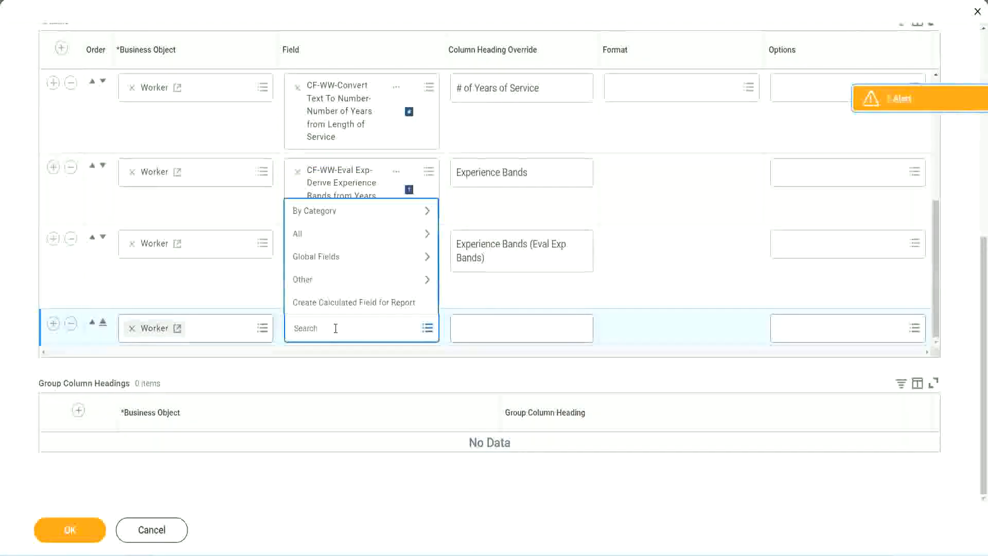
key(ctrl+v)
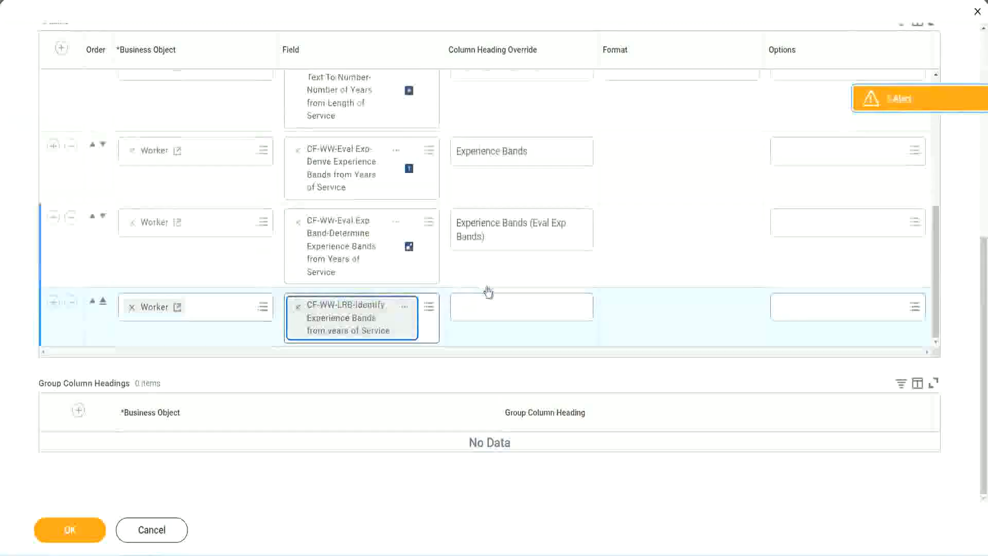
- Set the new column's heading override to "Experience Bands (LRB)"
click(493, 301)
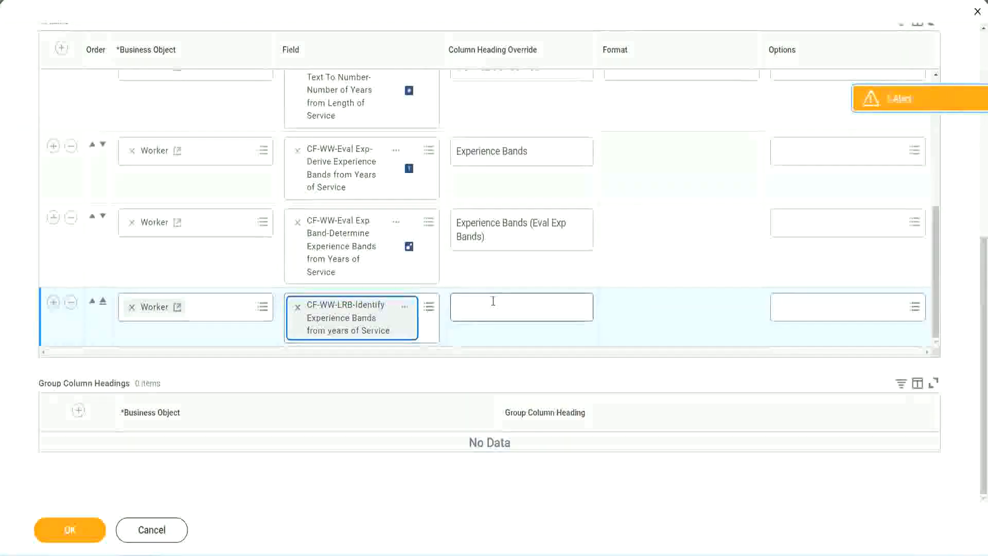
text(Ex)
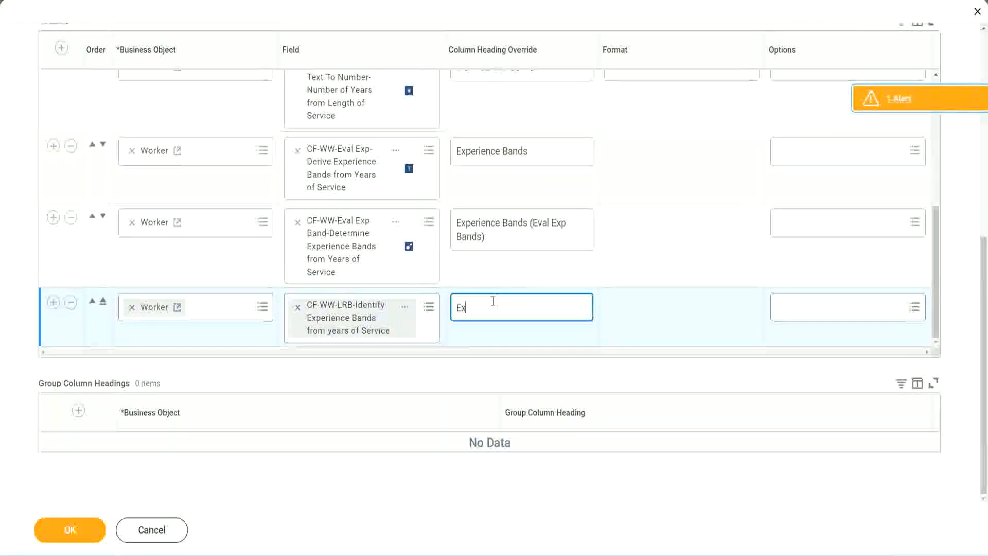
text(perienc)
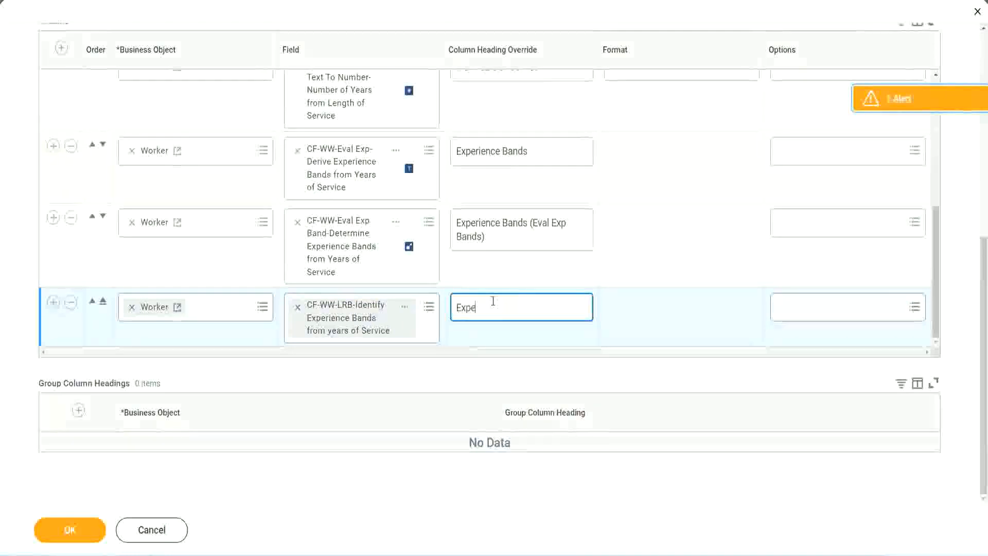
key(BackSpace)
key(BackSpace)
key(BackSpace)
key(BackSpace)
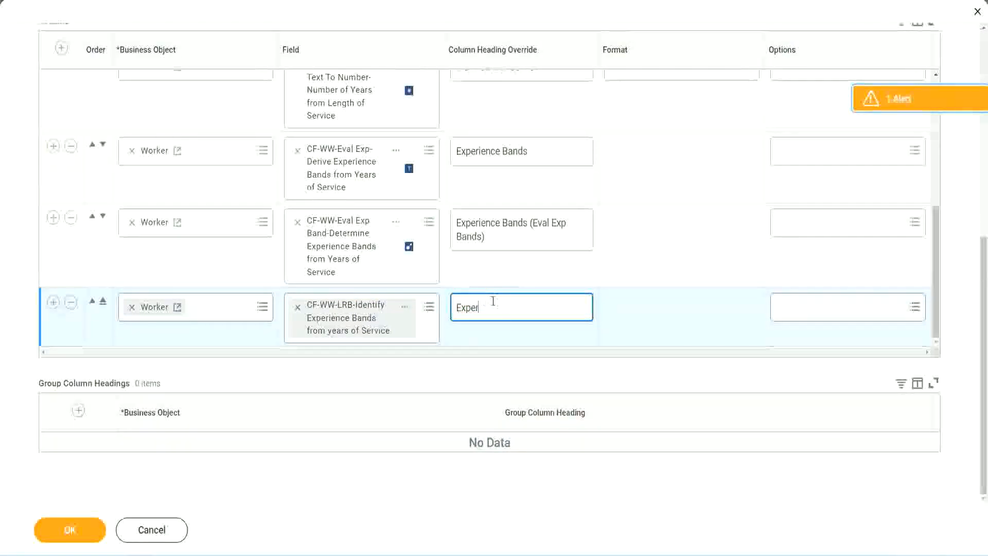
text(ience Band)
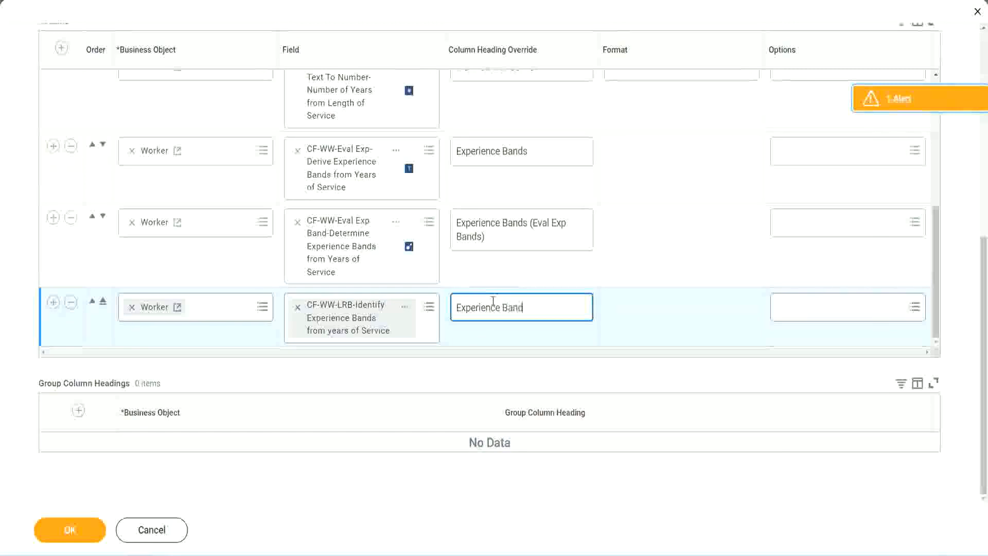
text(s (LRB))
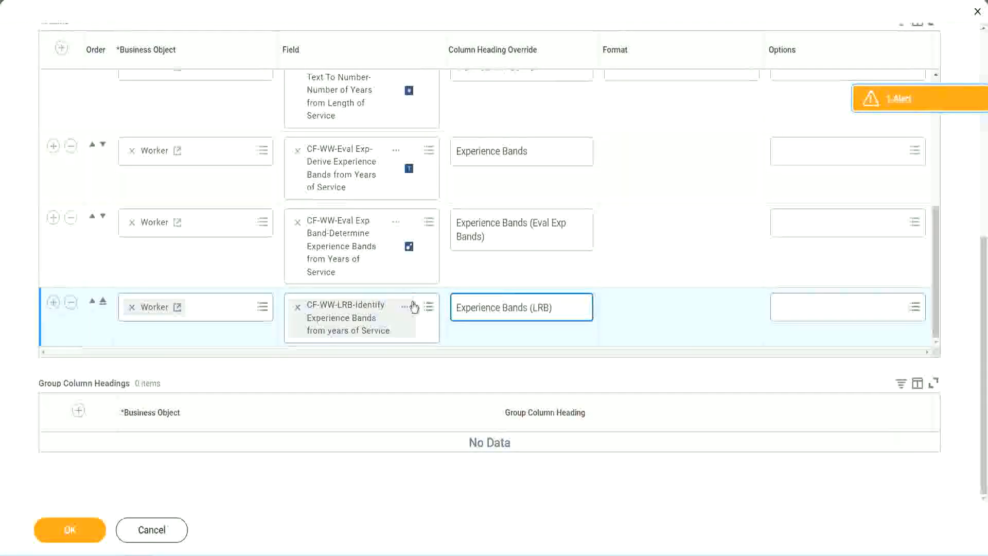
- Save the report changes and run the report with the worker type prompts left empty
click(76, 535)
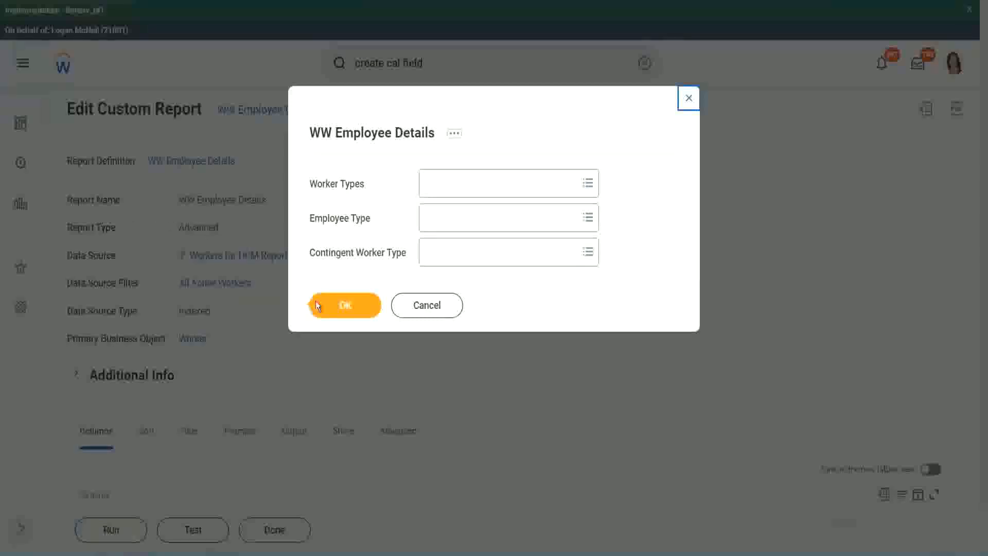
click(351, 308)
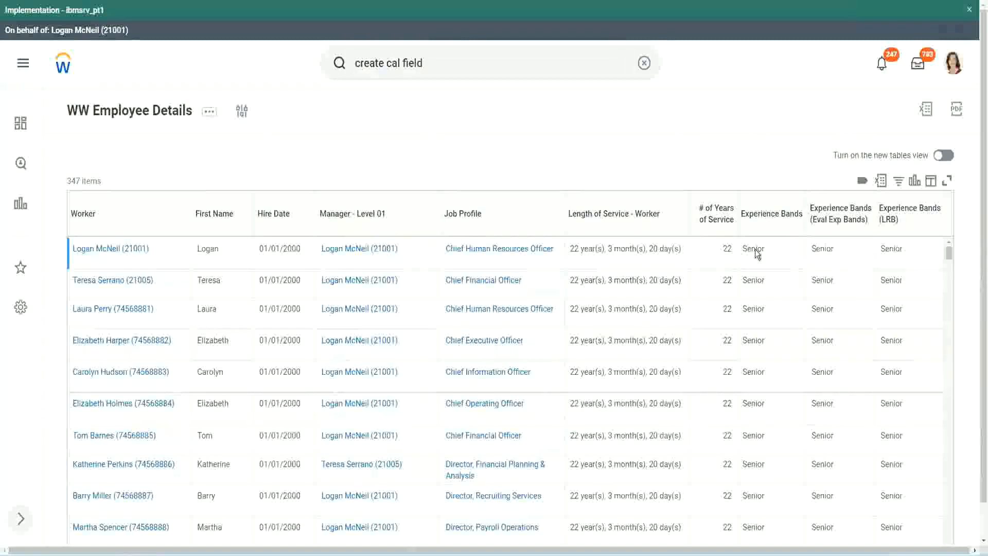
- Check the three experience band columns against the years of service for the workers in the report output
double_click(756, 249)
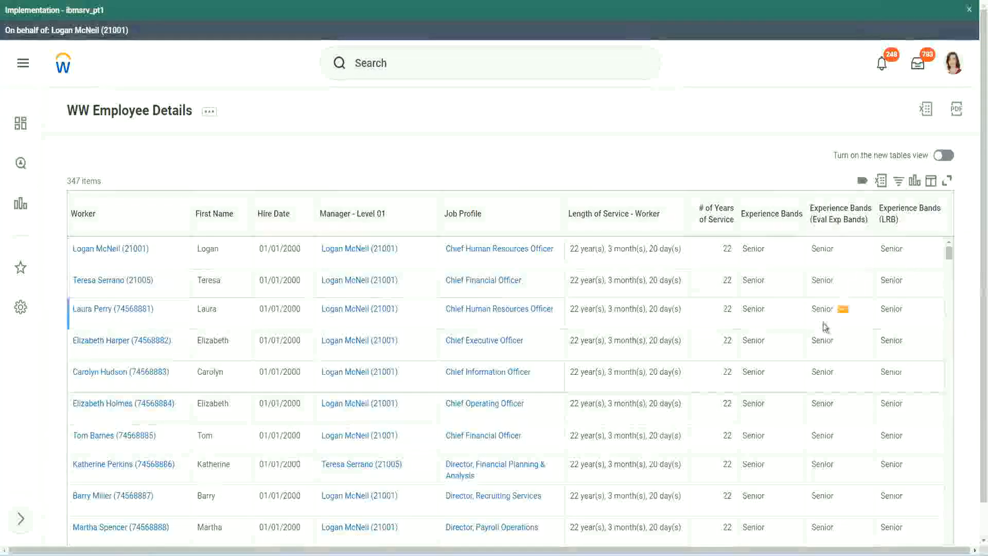
scroll(823, 324, down, 10)
scroll(818, 353, down, 3)
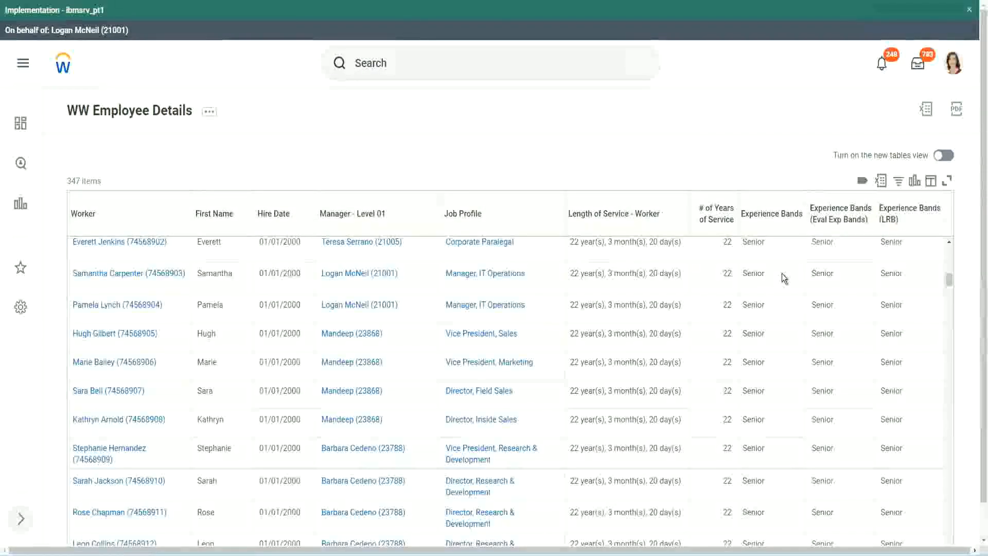
scroll(771, 418, down, 3)
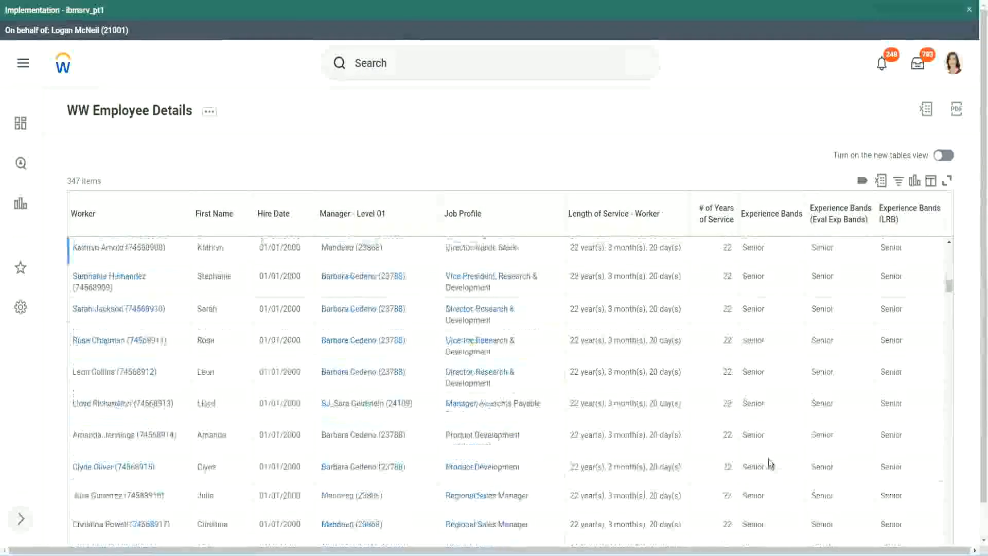
scroll(773, 365, down, 1)
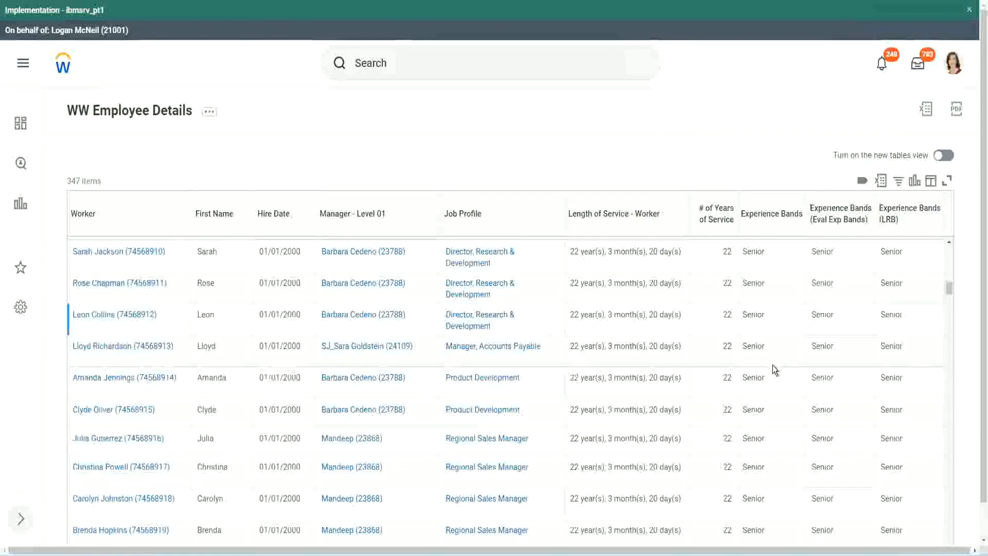